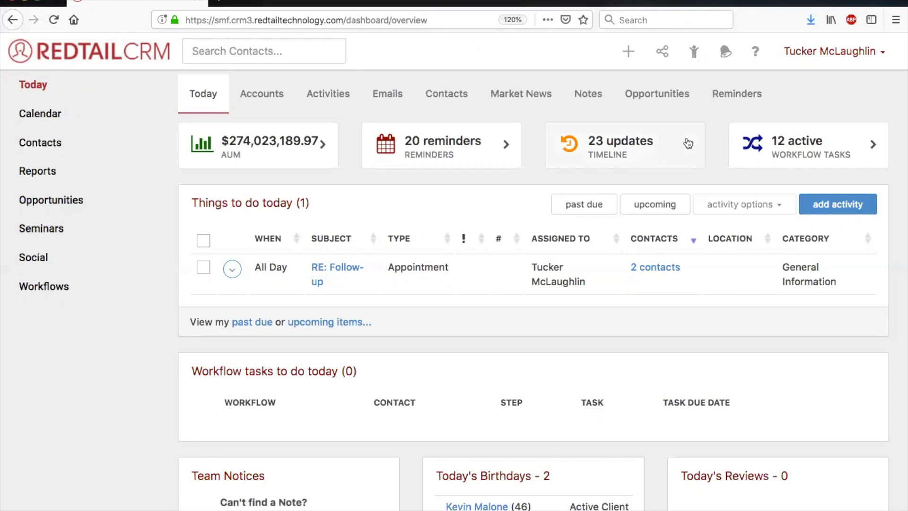
Open the account preferences and go to the Emails section.
left_click(824, 61)
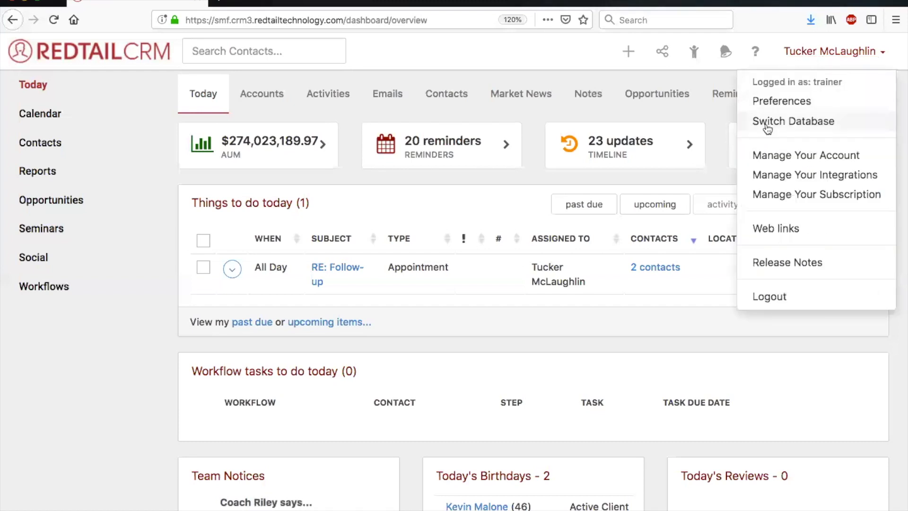
left_click(789, 104)
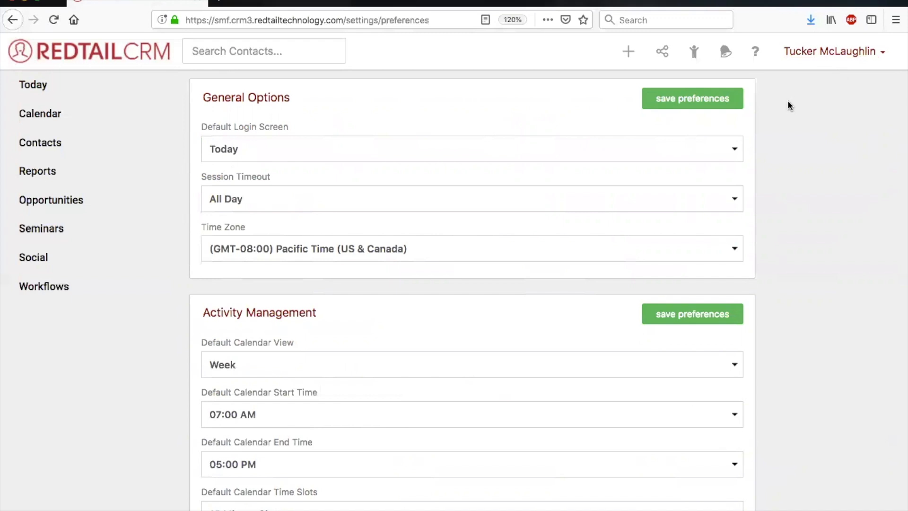
scroll(788, 105, "down", 15)
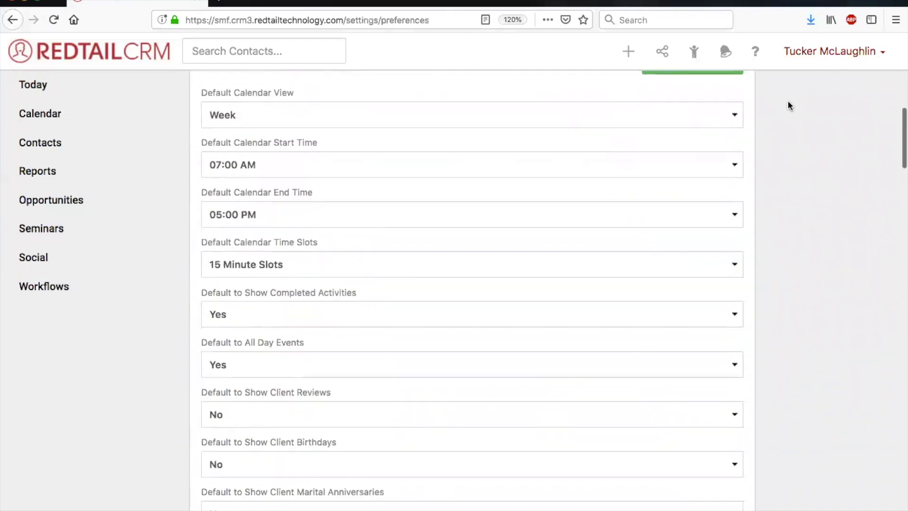
scroll(788, 105, "down", 20)
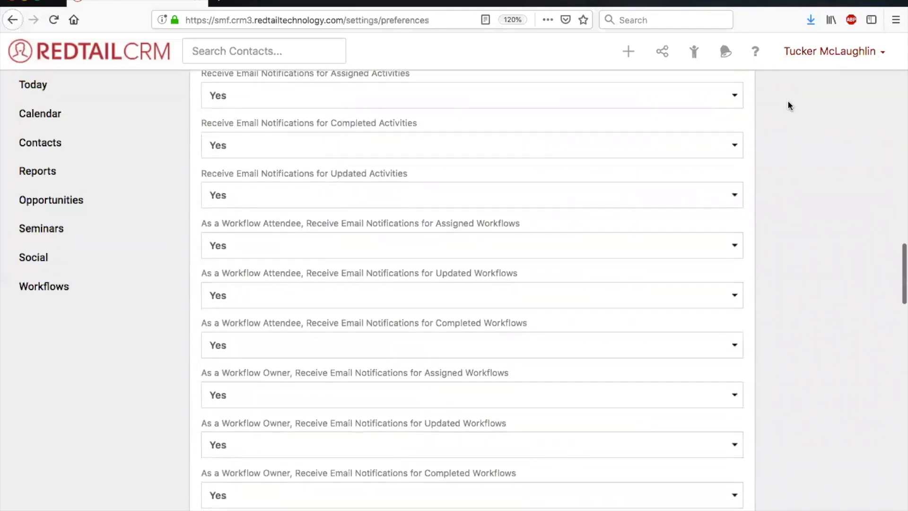
scroll(788, 105, "down", 15)
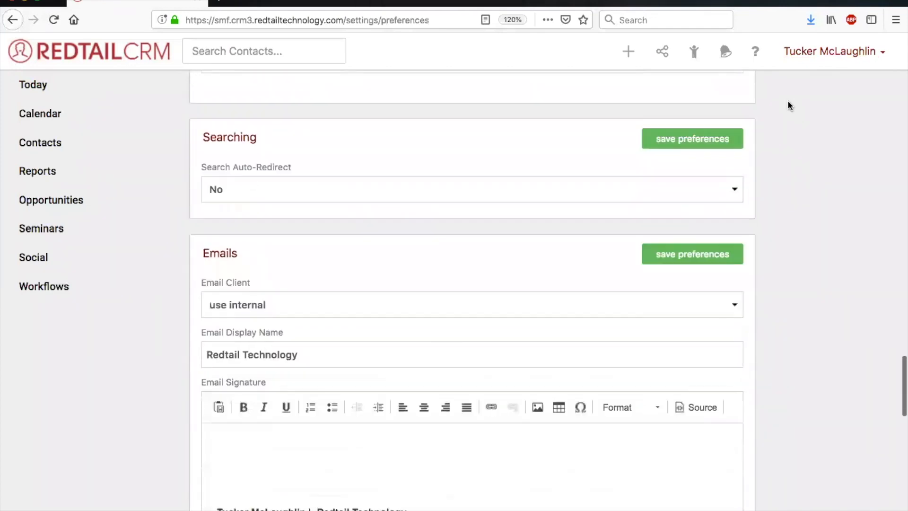
scroll(788, 105, "down", 1)
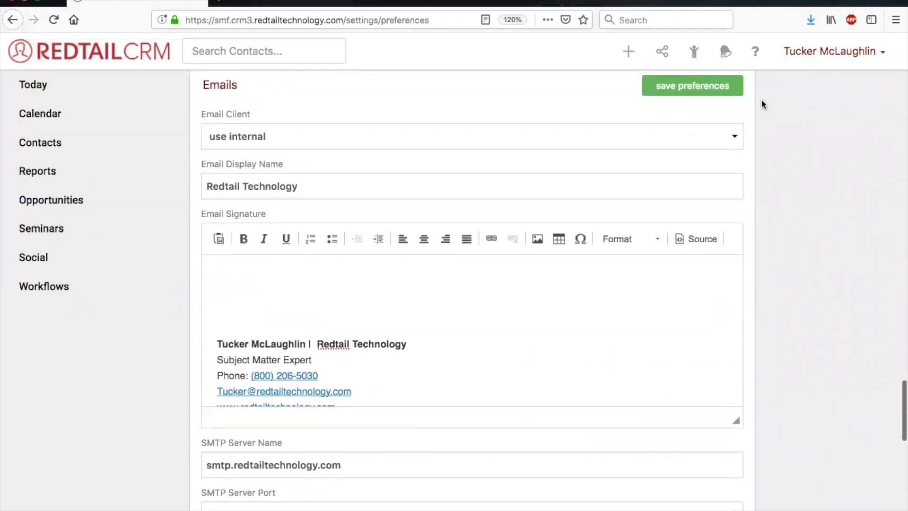
scroll(774, 126, "up", 1)
scroll(773, 126, "down", 1)
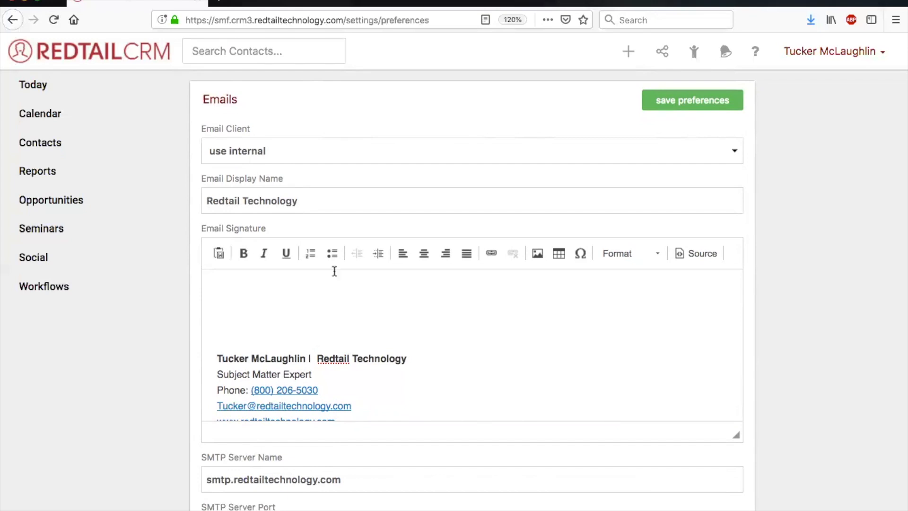
Check the Email Client choices and leave the client on "use internal".
left_click(351, 154)
left_click(280, 144)
left_click(356, 181)
Review the outgoing mail settings: SMTP server name, port, SSL option, username and password fields.
scroll(355, 179, "down", 6)
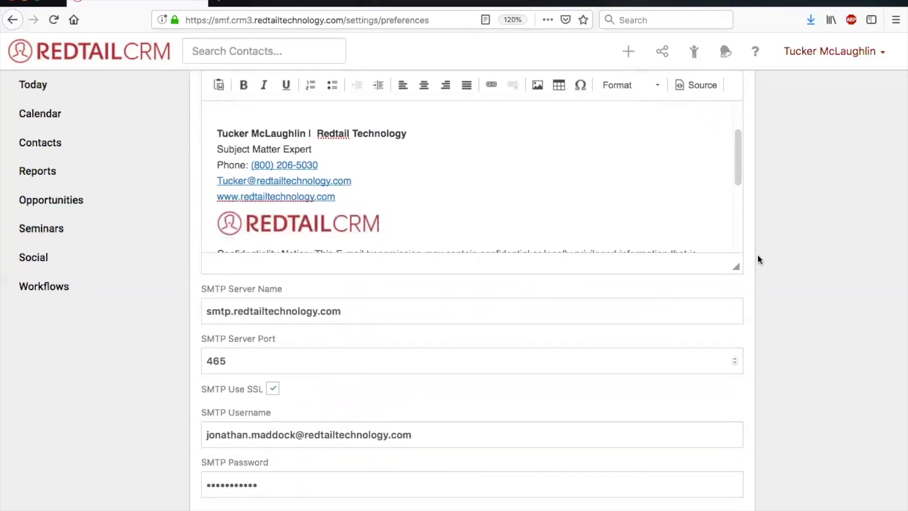
scroll(758, 258, "down", 2)
scroll(758, 259, "down", 1)
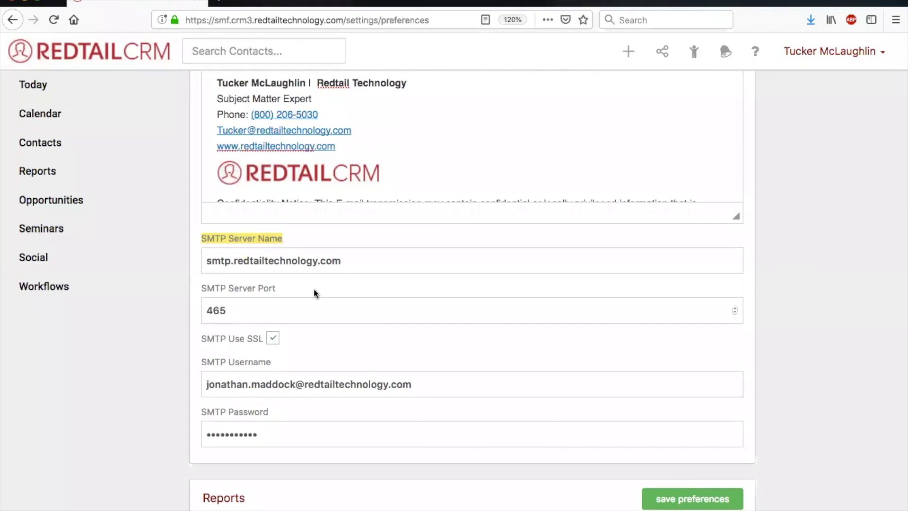
left_click(321, 261)
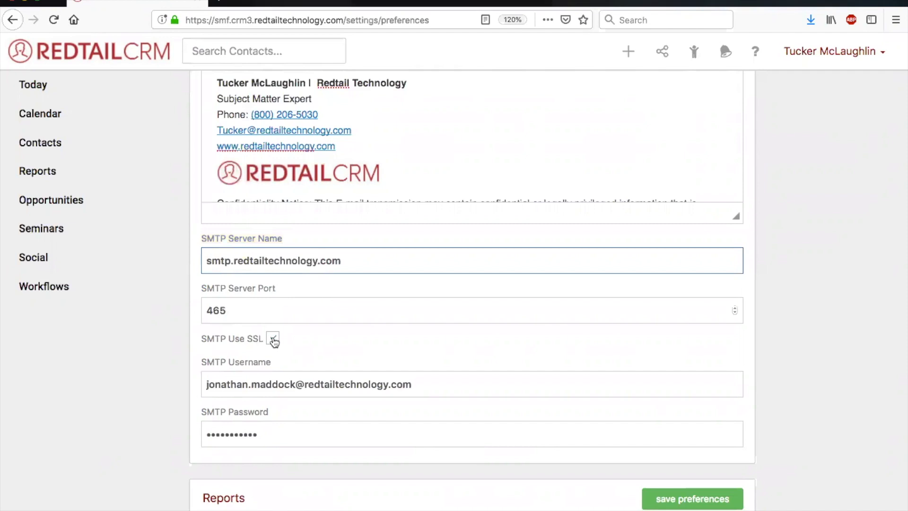
left_click(297, 339)
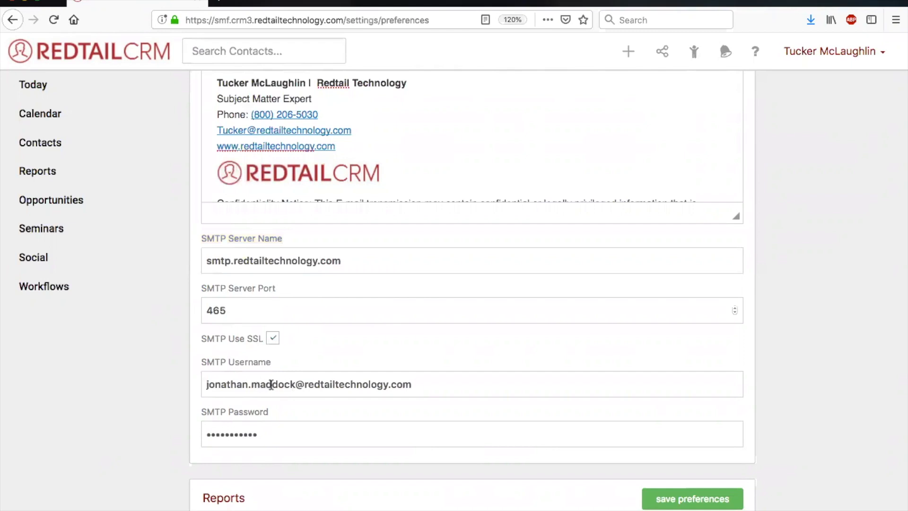
Examine the Email Display Name field in the Emails section.
scroll(395, 368, "up", 2)
scroll(394, 364, "up", 2)
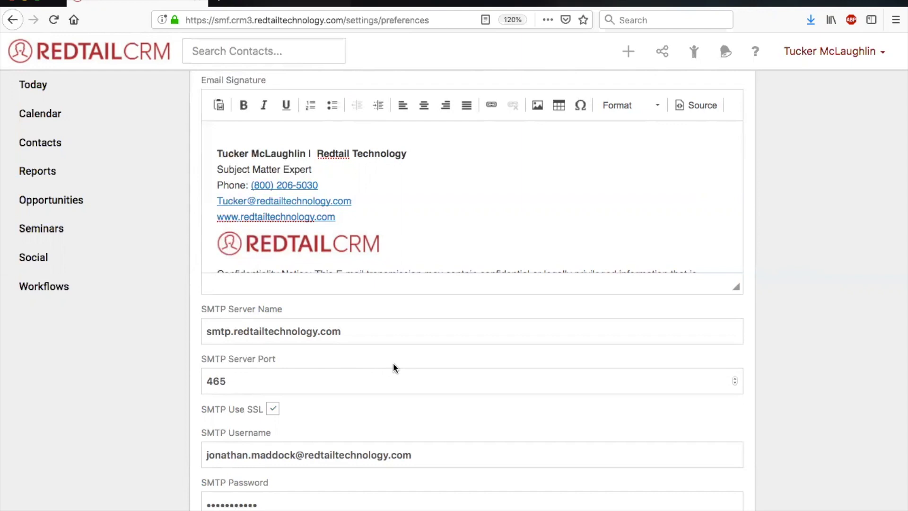
scroll(393, 363, "up", 4)
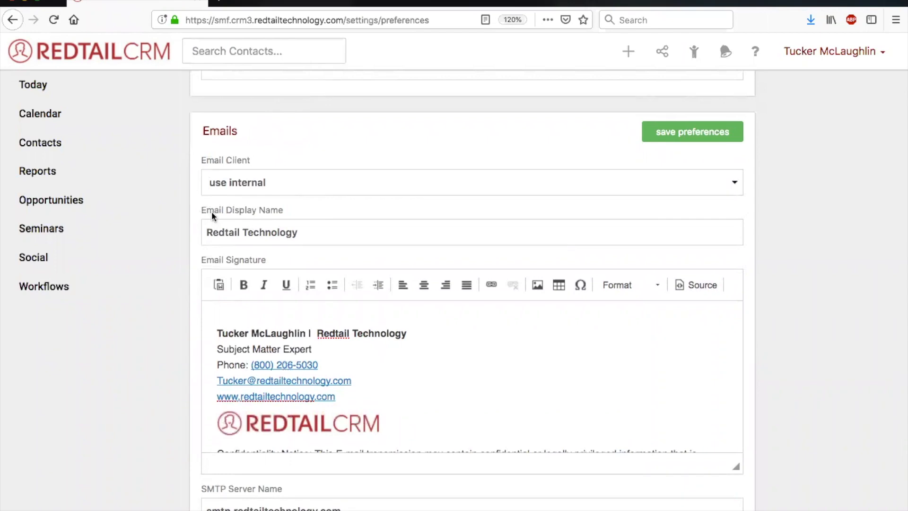
left_click_drag(211, 211, 258, 211)
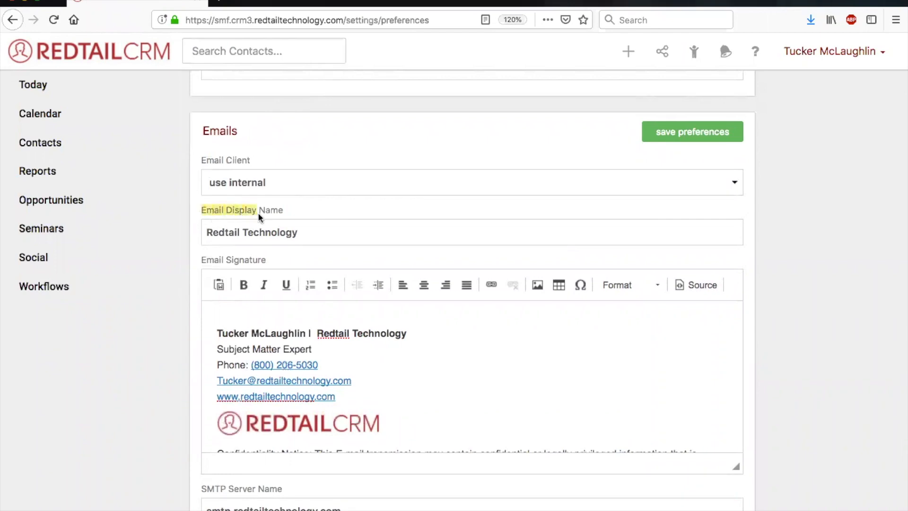
left_click(302, 233)
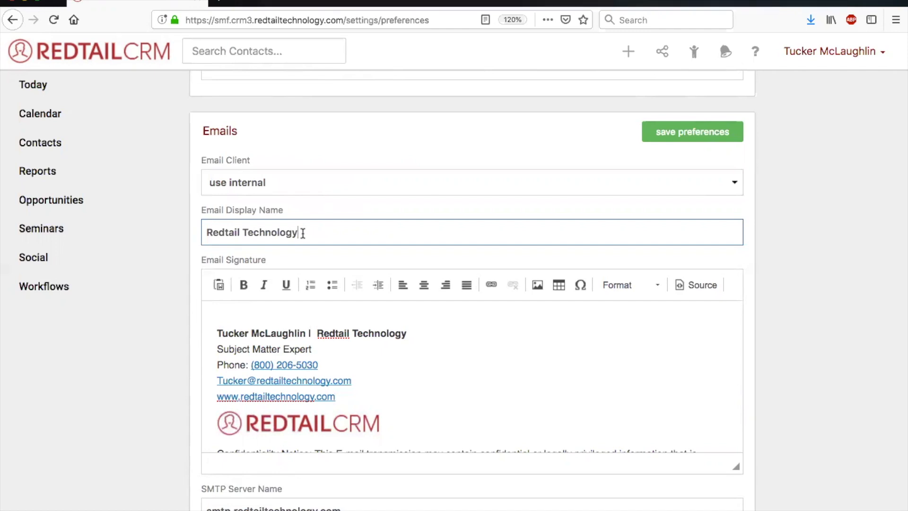
Examine the email signature's contact details, formatting options, logo and confidentiality notice.
left_click(213, 308)
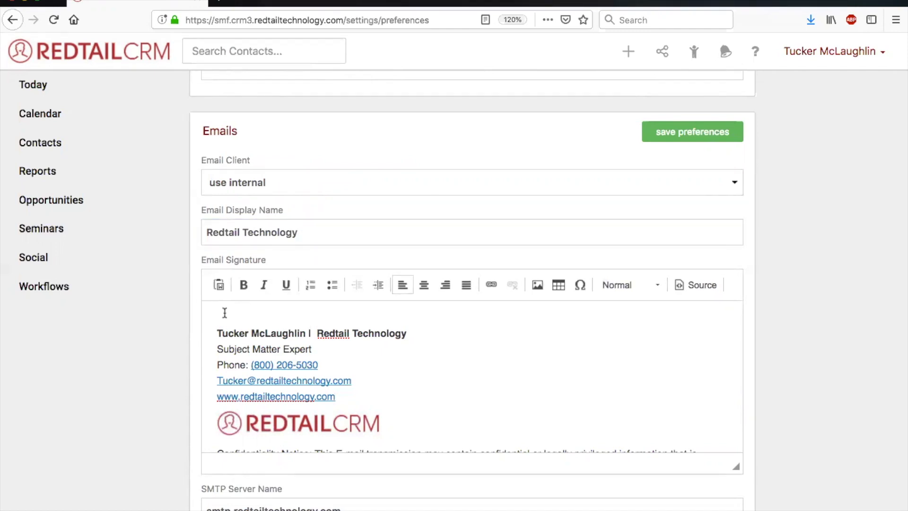
scroll(225, 313, "down", 2)
scroll(232, 317, "up", 3)
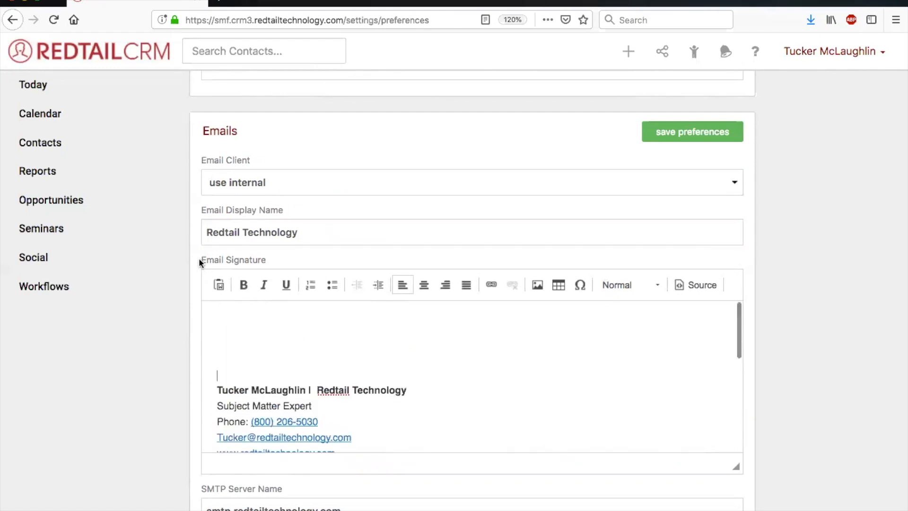
left_click(257, 326)
scroll(258, 330, "down", 3)
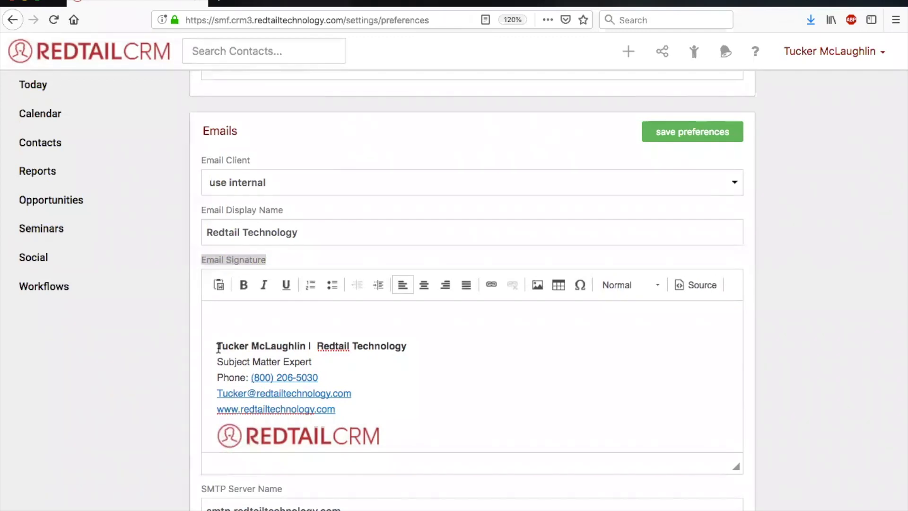
left_click_drag(218, 347, 307, 350)
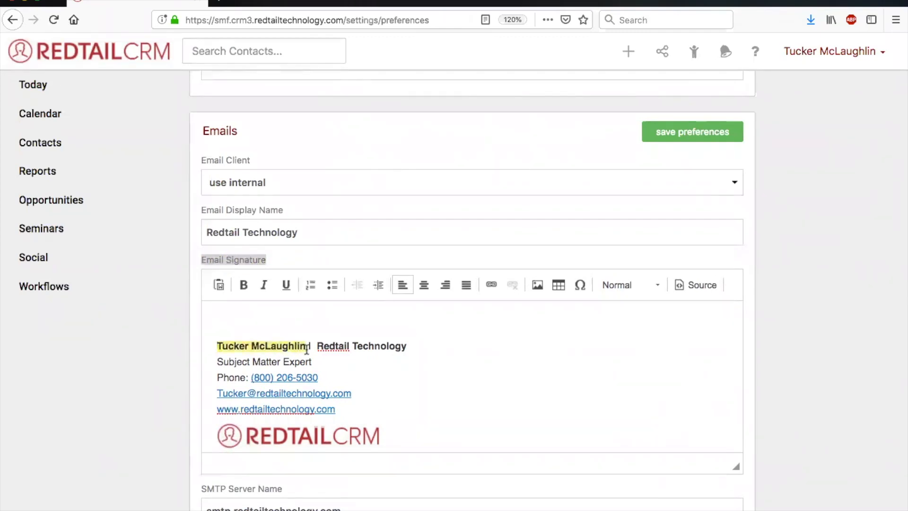
left_click(352, 348)
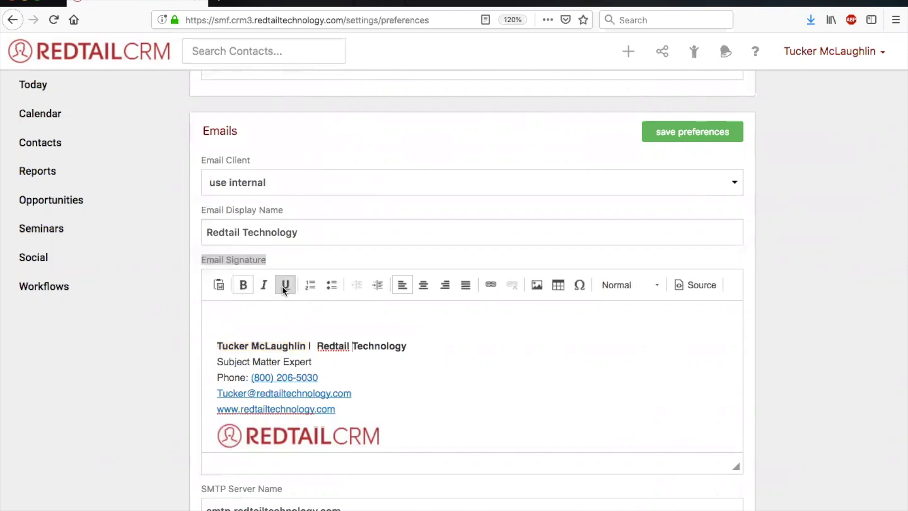
scroll(376, 380, "down", 3)
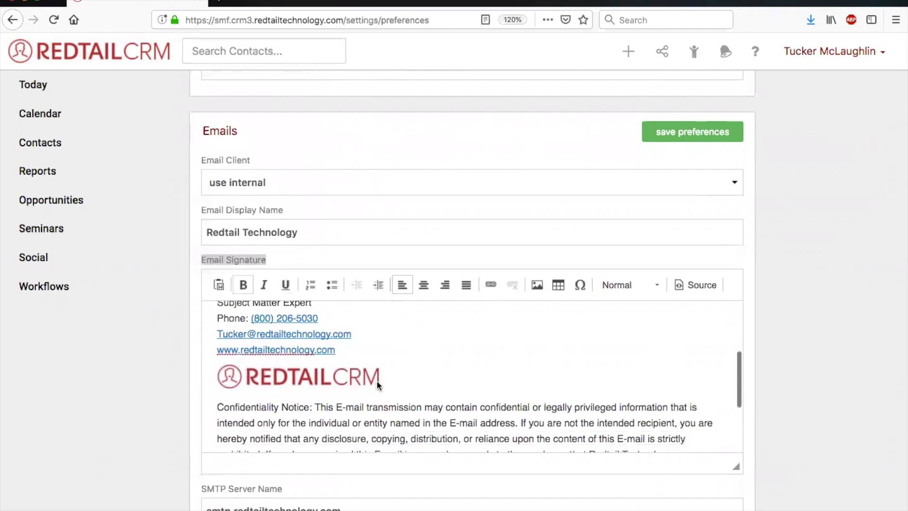
scroll(376, 380, "down", 1)
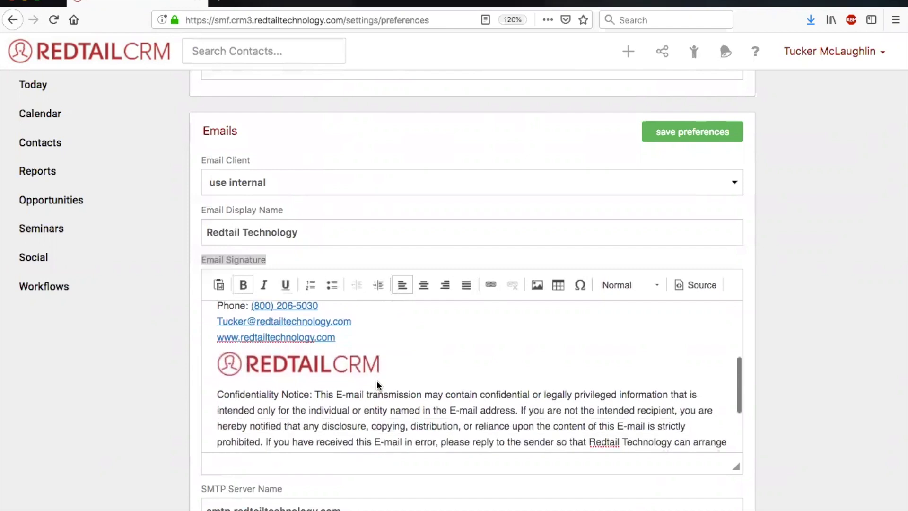
Delete the Redtail CRM logo image from the email signature.
left_click(301, 369)
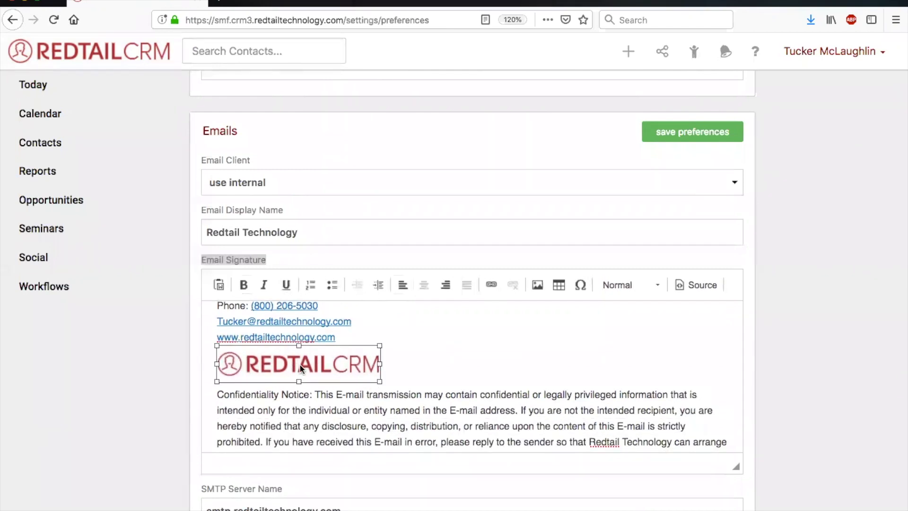
left_click(409, 376)
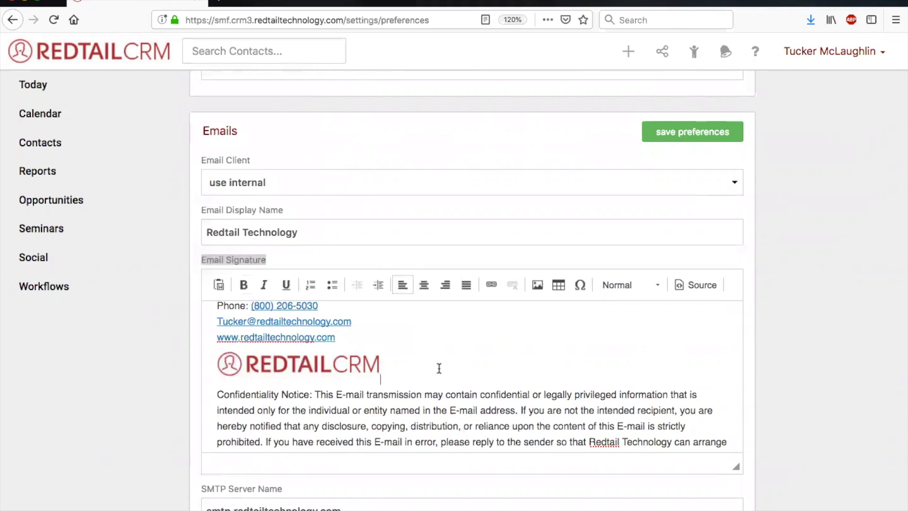
left_click(334, 366)
key("Delete")
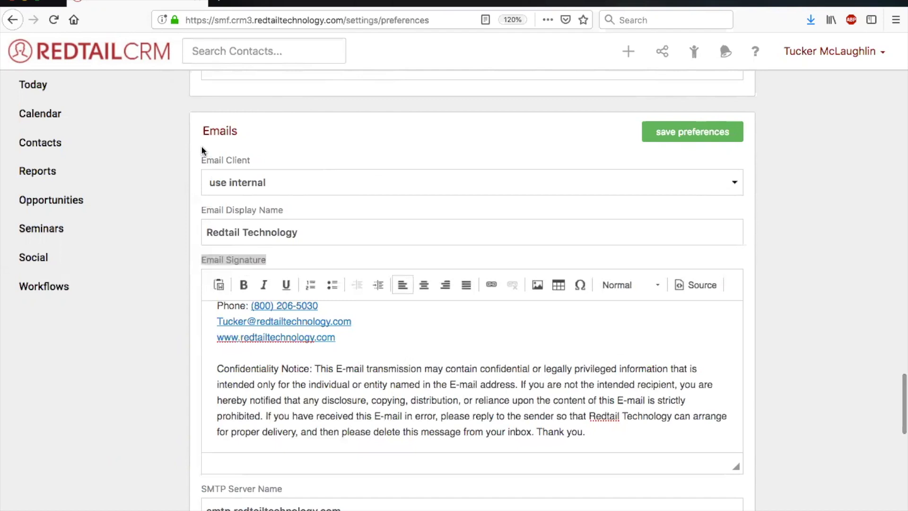
Copy the image location of the page header's Redtail CRM logo and open it in a new browser tab.
scroll(201, 151, "up", 4)
scroll(202, 151, "up", 1)
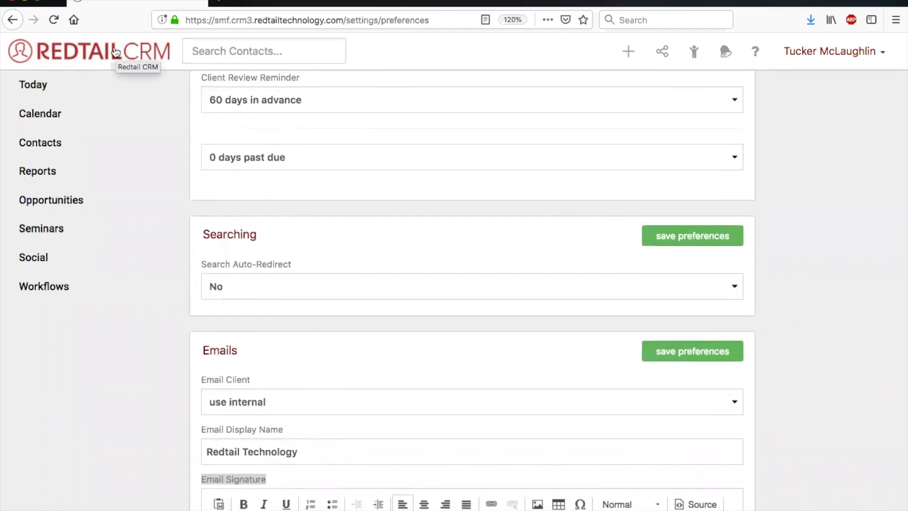
right_click(116, 51)
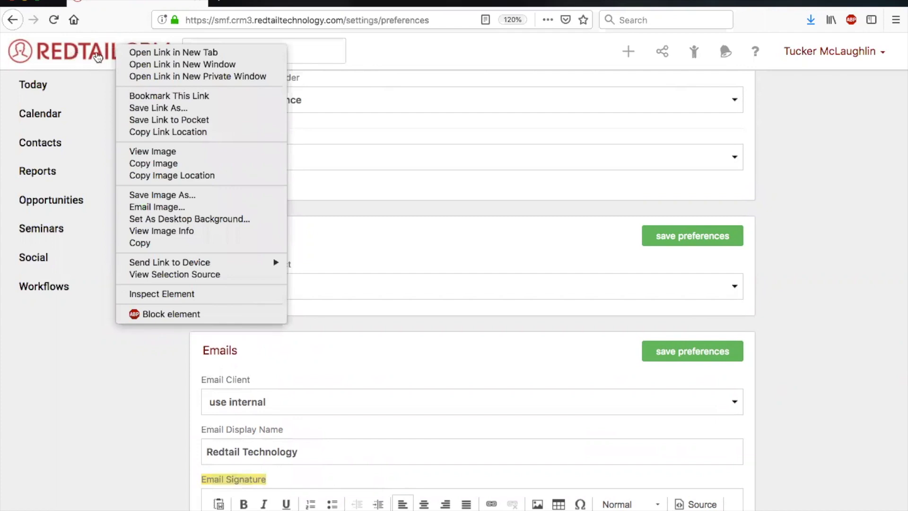
left_click(176, 175)
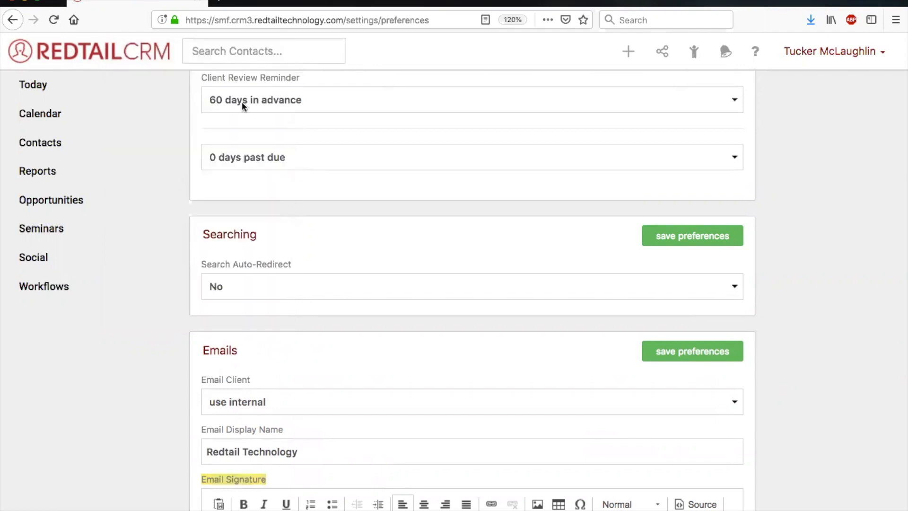
left_click(221, 2)
type("https://smf.crm3.redtailtechnology.com/assets/crm_logo5-05479b93c05d0171e134137169f3bebf5cc22137d5b59639900deaa927661d77.jpg")
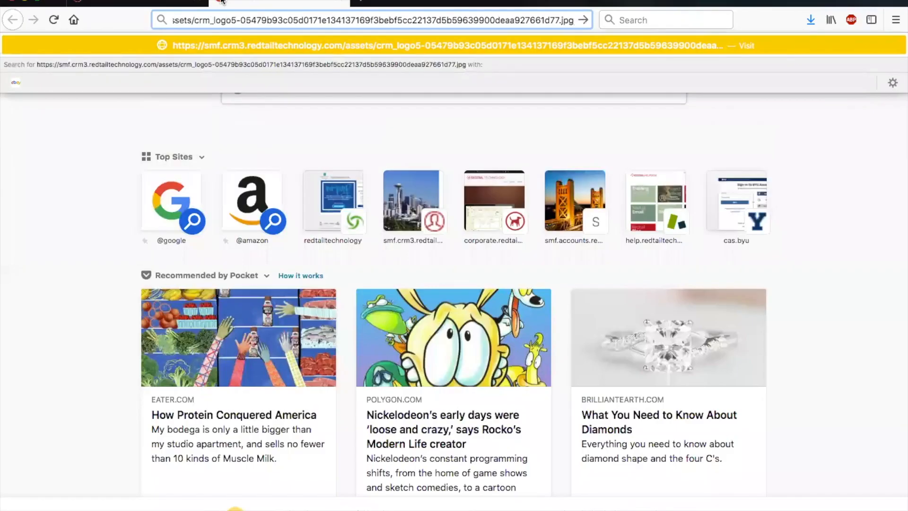
key("Return")
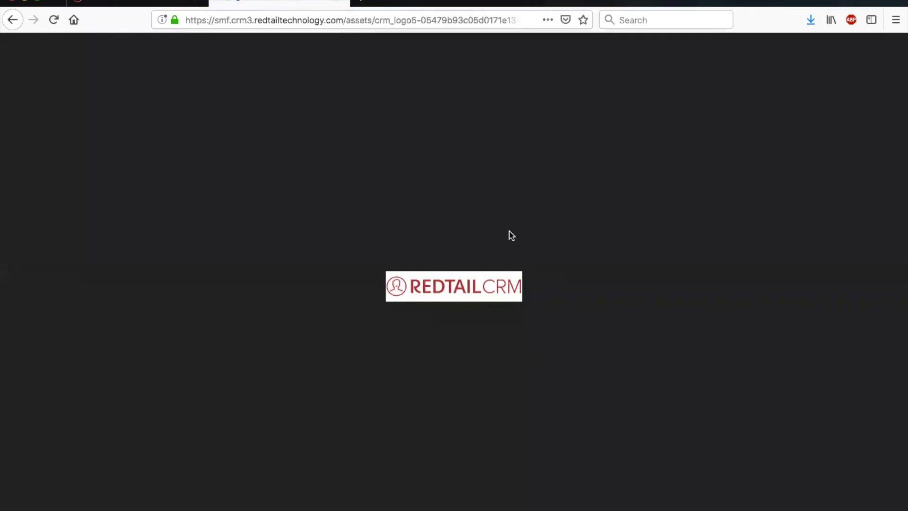
Insert the Redtail CRM logo into the email signature above the confidentiality notice, using the image's web address as its URL.
left_click(141, 3)
scroll(322, 236, "down", 5)
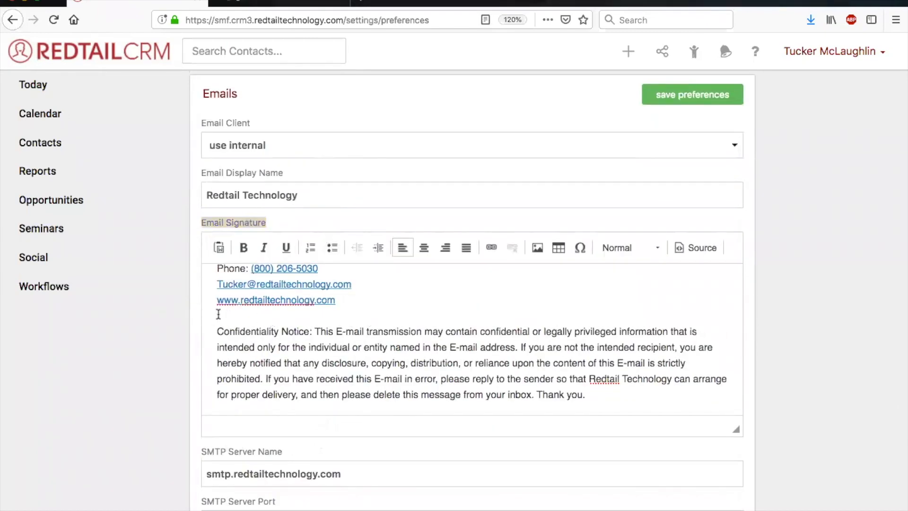
left_click(537, 248)
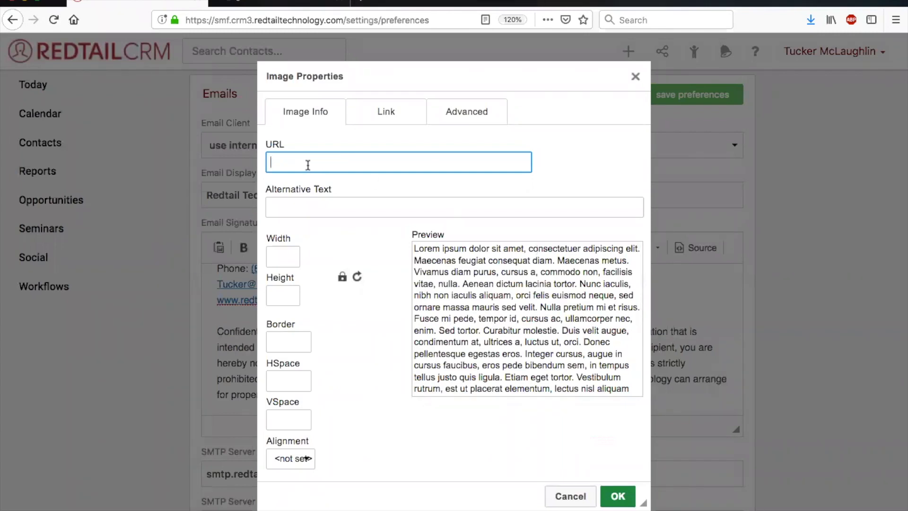
left_click(290, 3)
left_click(393, 21)
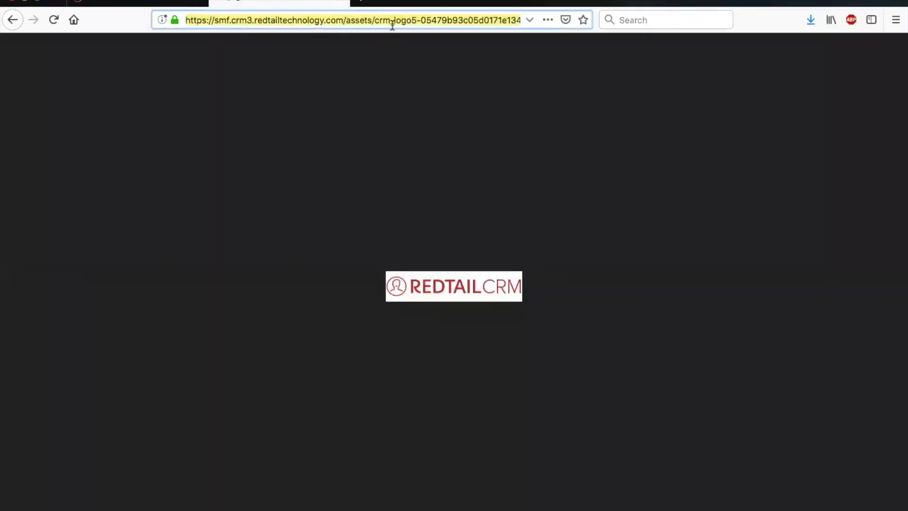
left_click(147, 3)
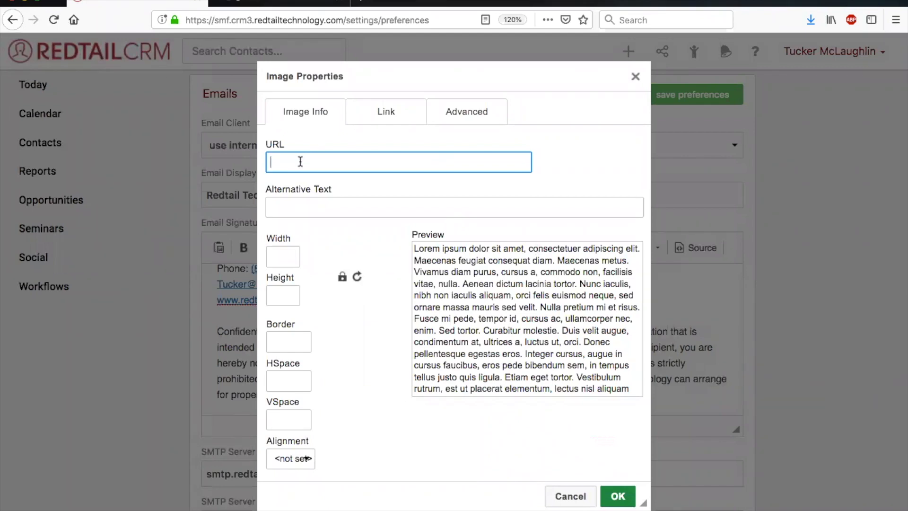
key("super+v")
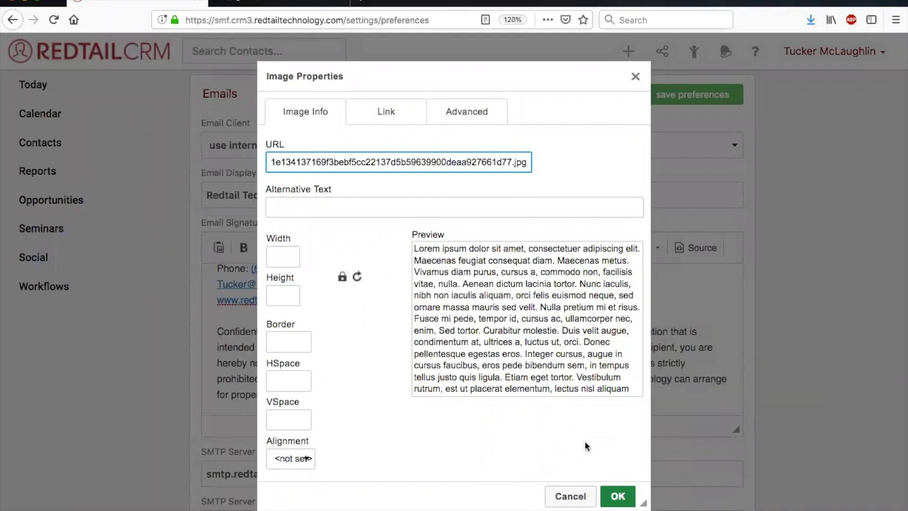
left_click(619, 496)
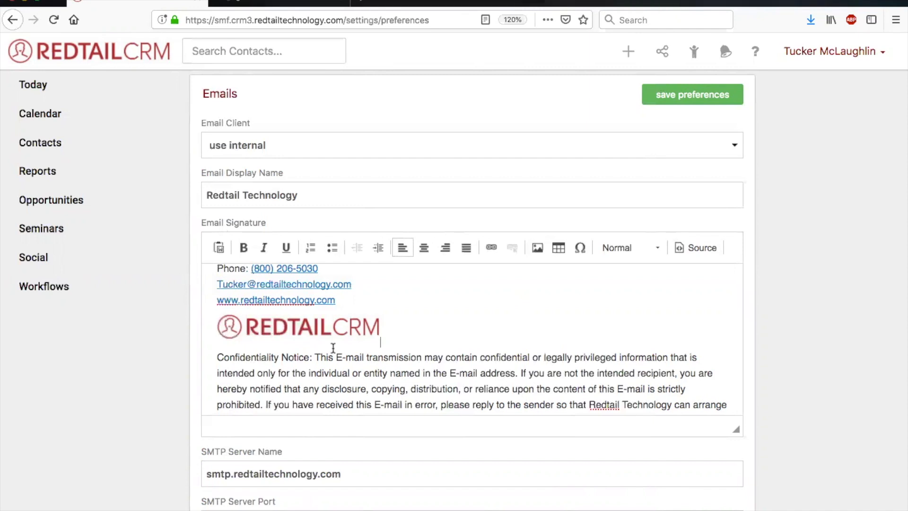
Open the most recently viewed contact's record and start a new email to the home email address on the contact card.
scroll(333, 348, "down", 3)
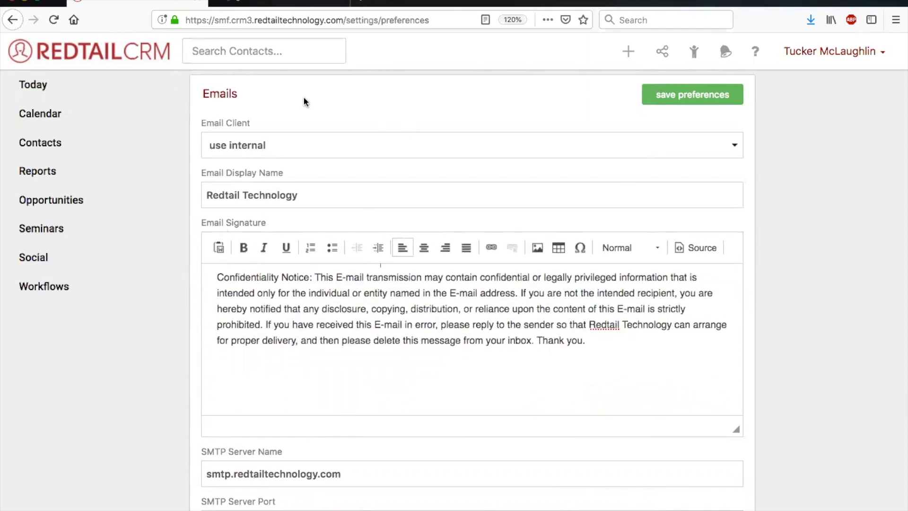
scroll(513, 295, "down", 4)
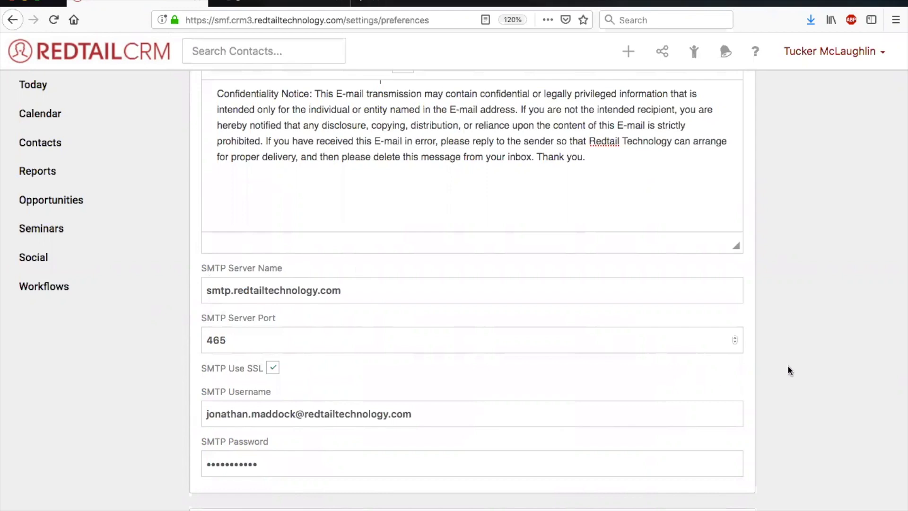
scroll(771, 374, "up", 20)
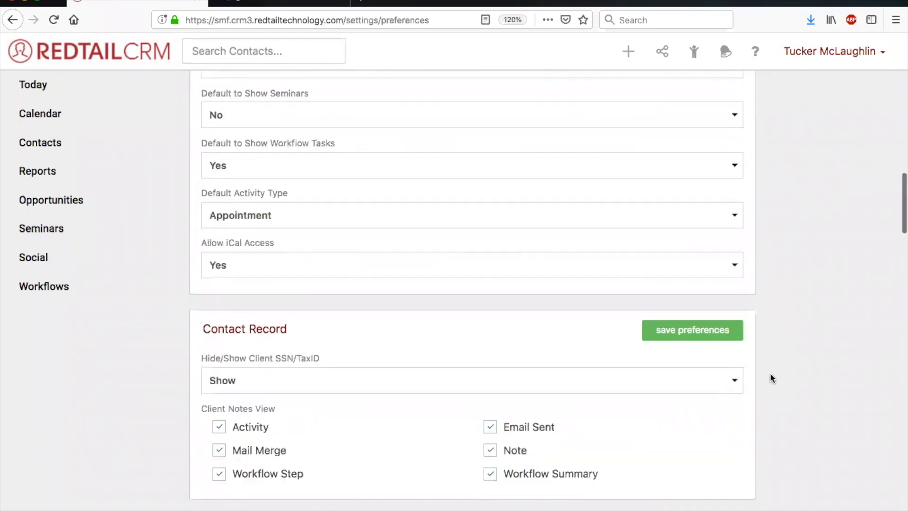
left_click(39, 86)
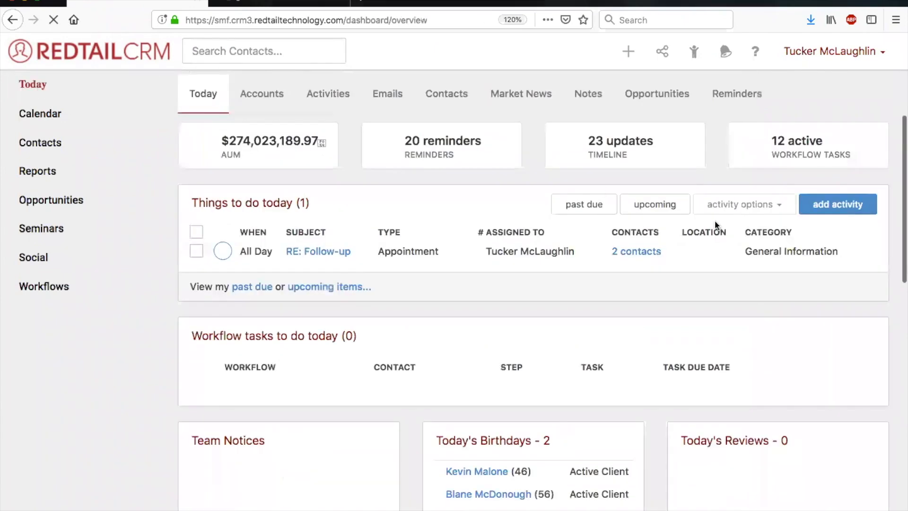
left_click(695, 52)
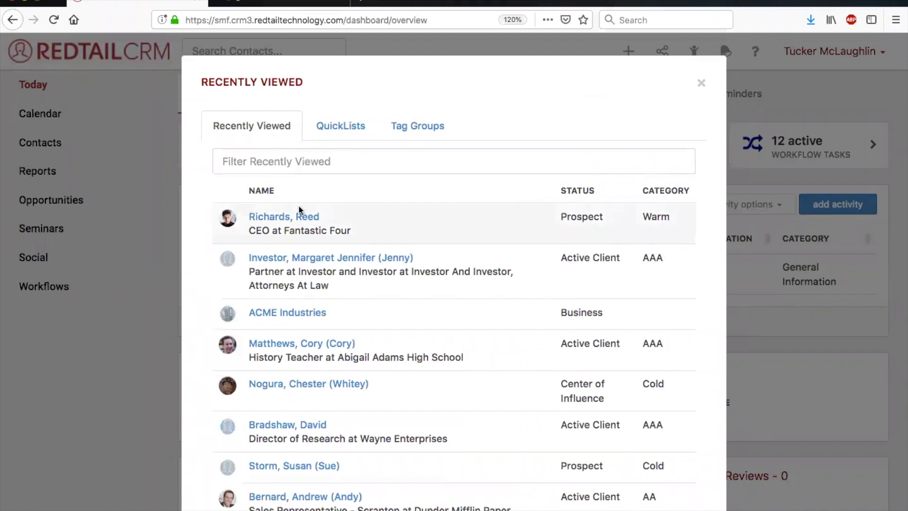
left_click(296, 219)
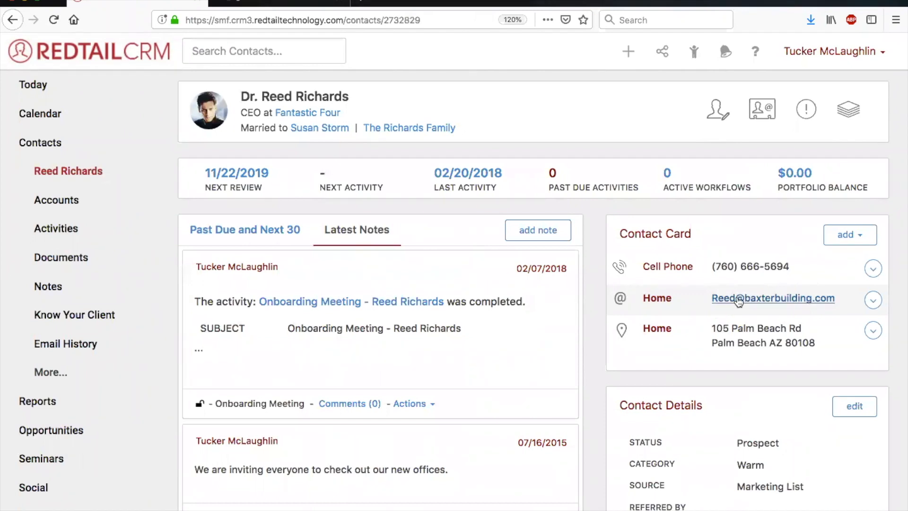
left_click(740, 301)
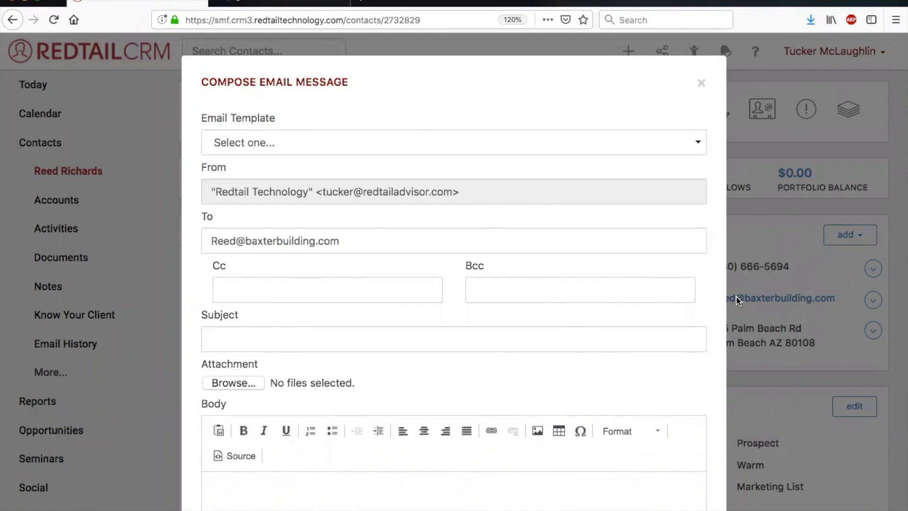
Apply the "Prospecting Email #1 - Introduction Email" template to the new message.
scroll(702, 300, "down", 3)
scroll(701, 297, "up", 3)
scroll(284, 294, "down", 2)
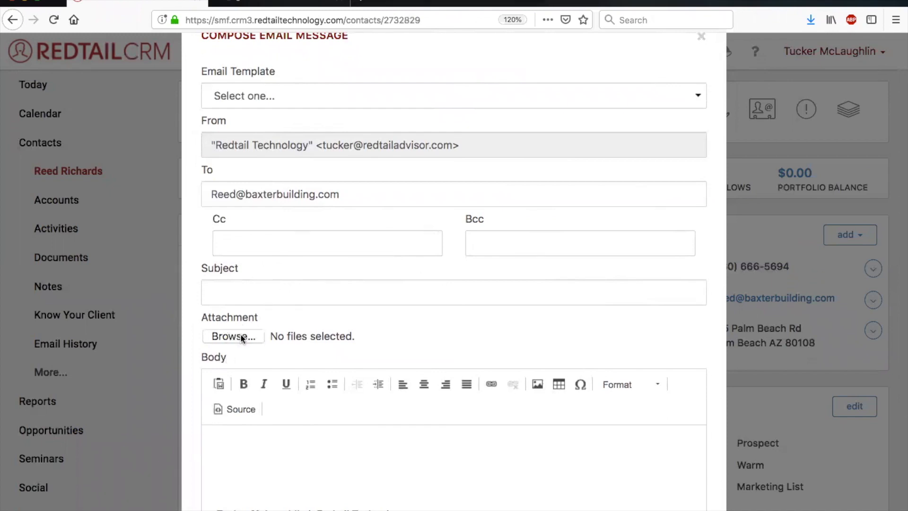
left_click(241, 293)
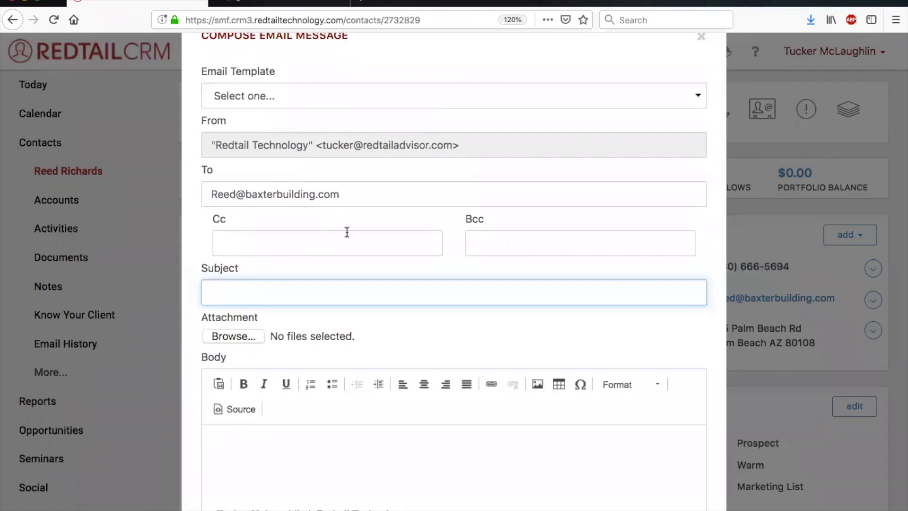
scroll(299, 100, "up", 2)
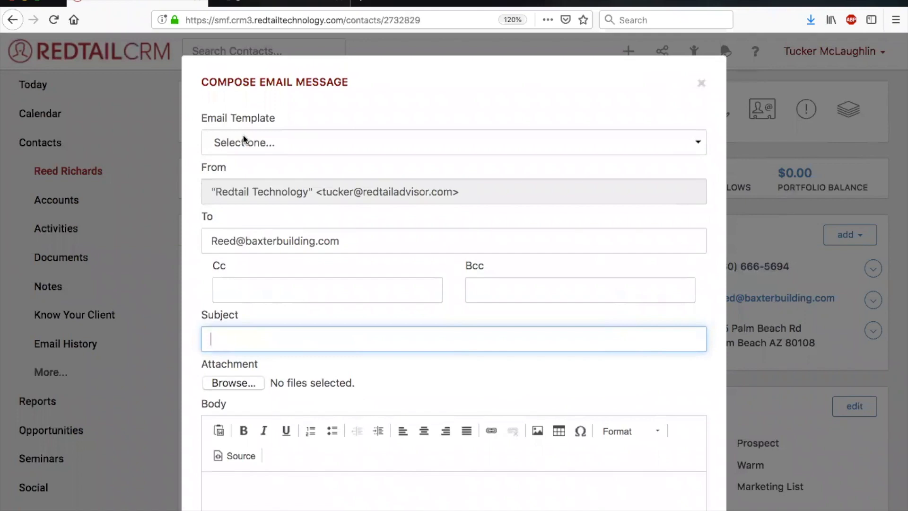
left_click(257, 146)
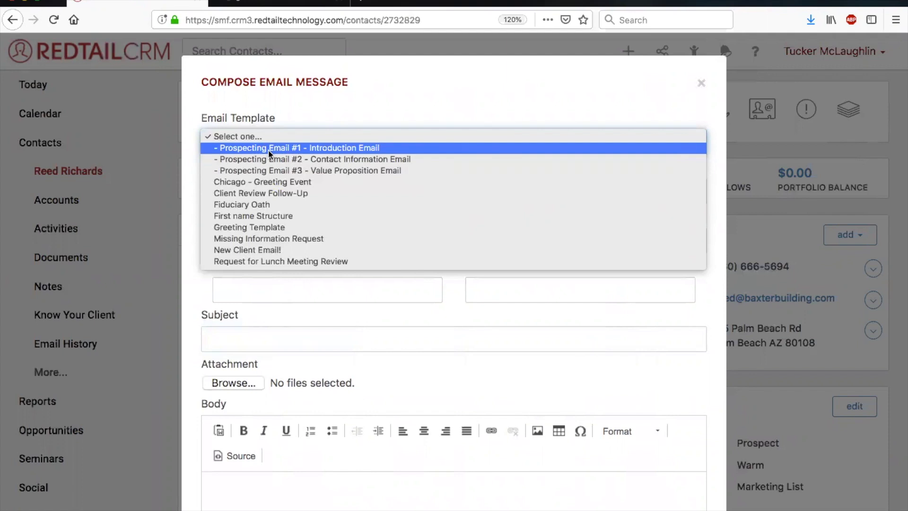
left_click(268, 150)
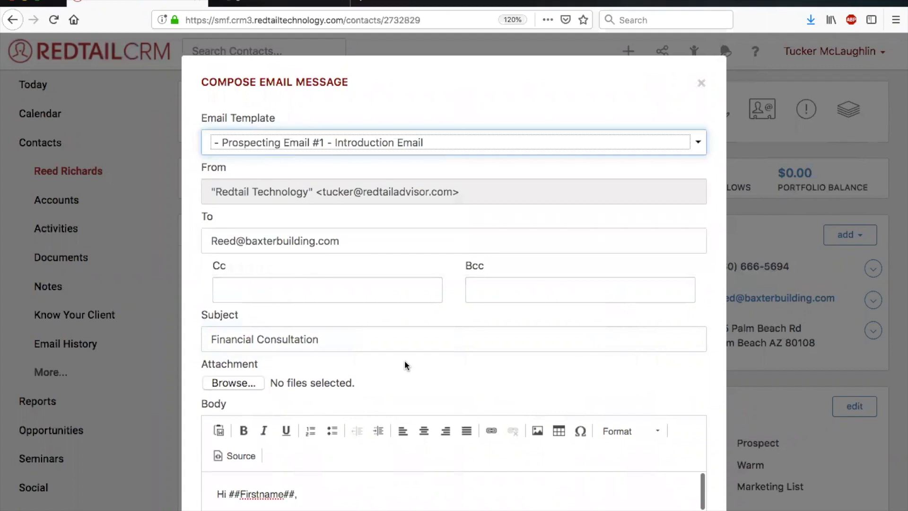
Examine the templated message body, including the signature block, logo and confidentiality notice.
scroll(404, 360, "down", 5)
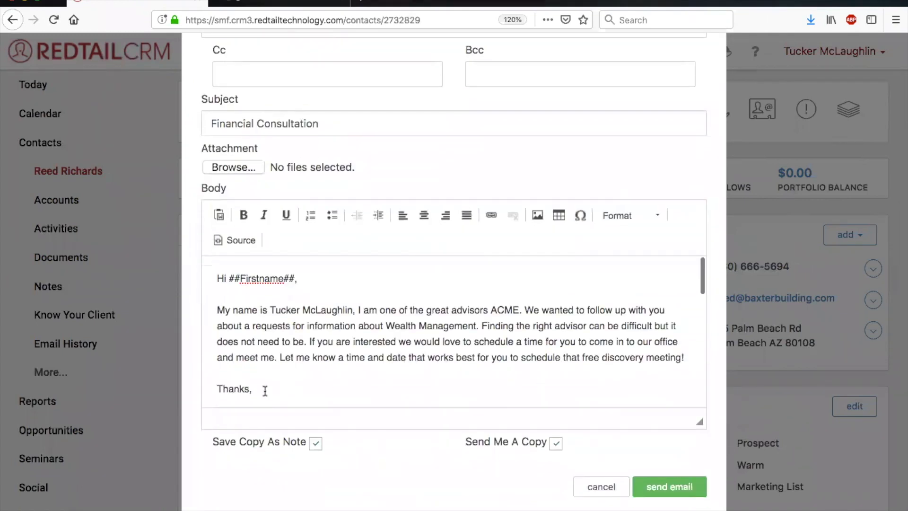
scroll(243, 339, "down", 4)
scroll(245, 339, "up", 2)
scroll(244, 339, "down", 10)
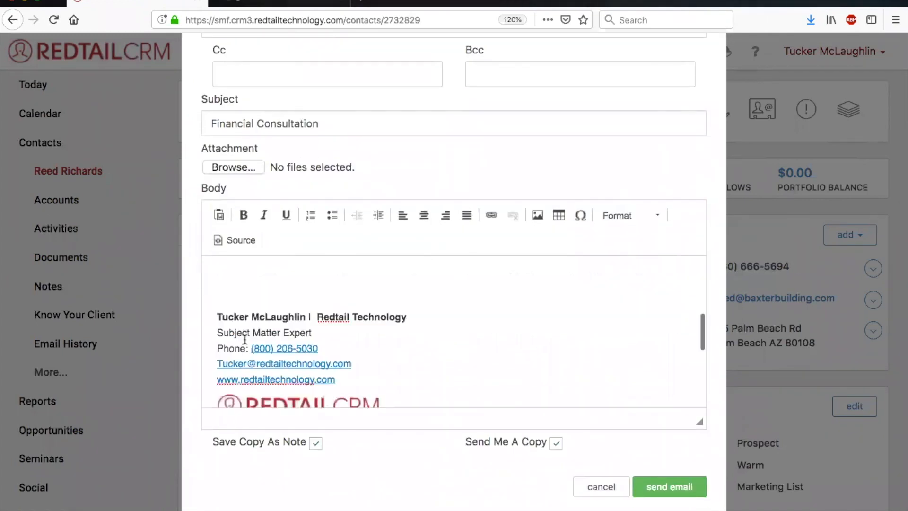
scroll(244, 337, "up", 4)
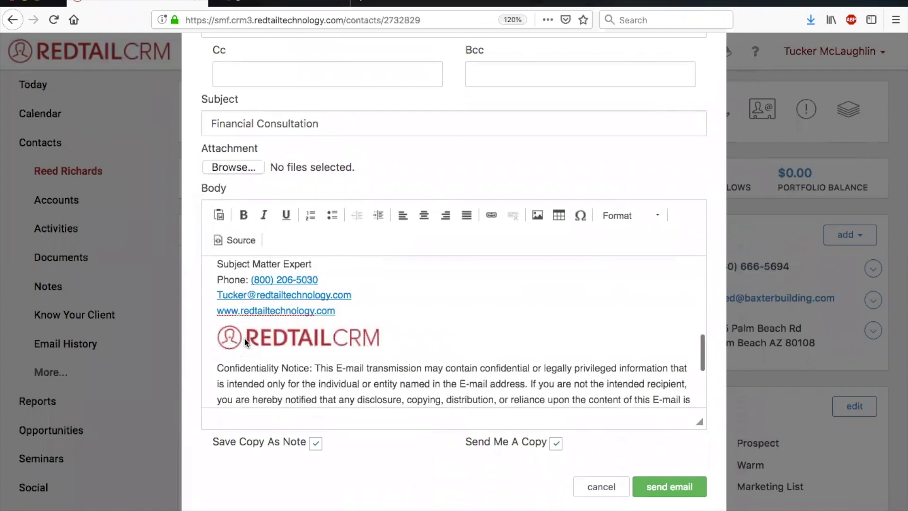
scroll(244, 337, "up", 2)
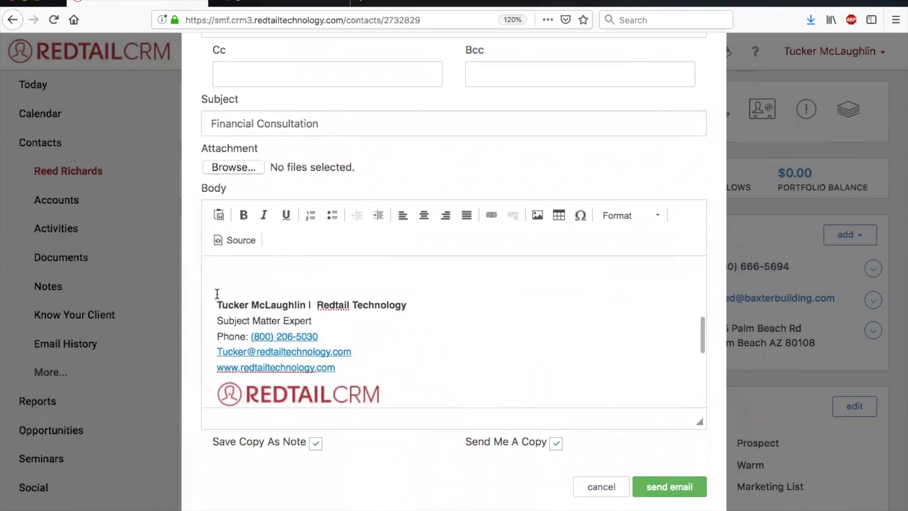
scroll(218, 294, "down", 7)
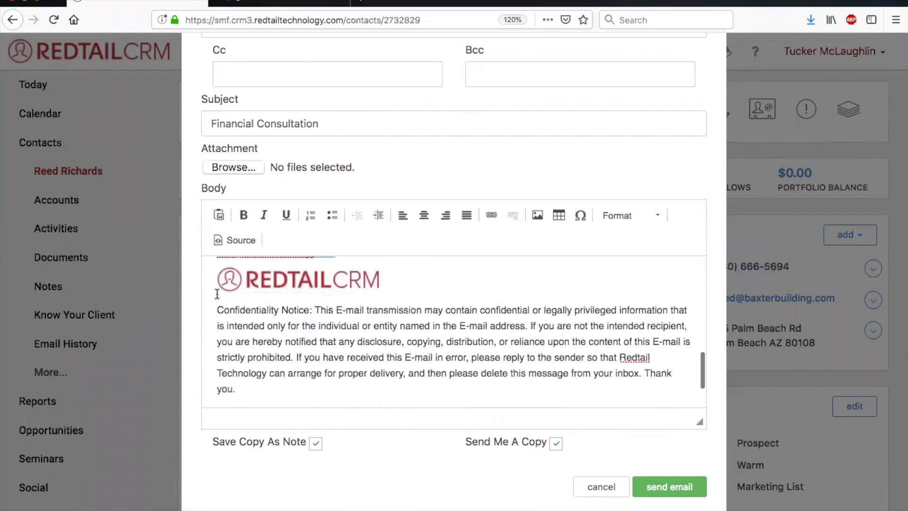
scroll(217, 293, "up", 8)
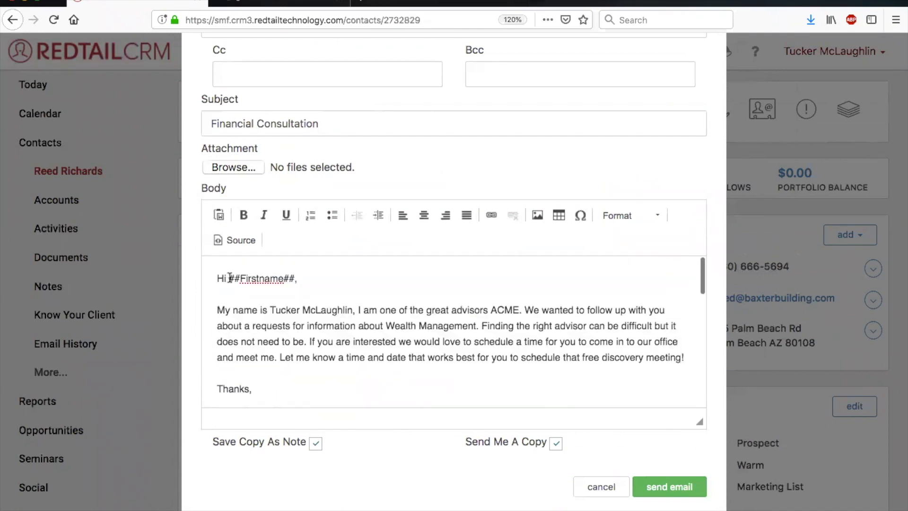
Inspect the ##Firstname## merge field in the greeting and review the message text around it.
left_click_drag(228, 278, 295, 279)
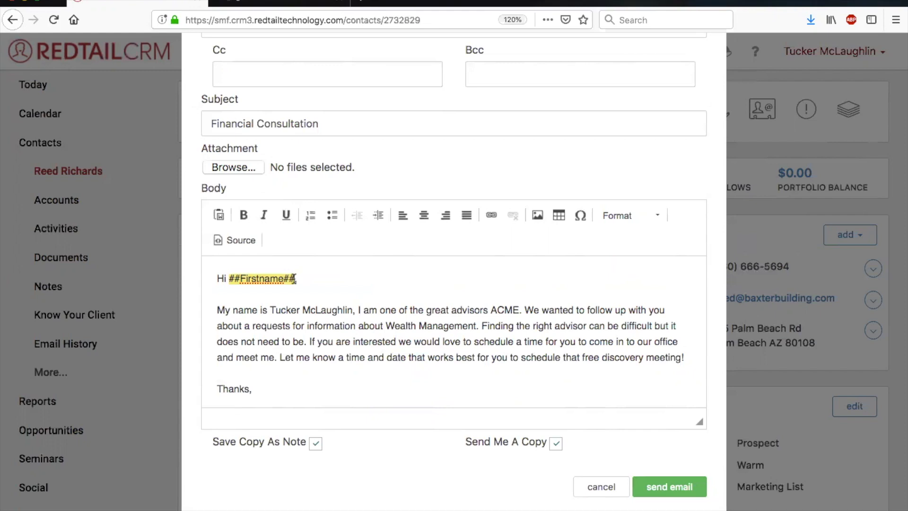
left_click(303, 292)
scroll(352, 306, "down", 3)
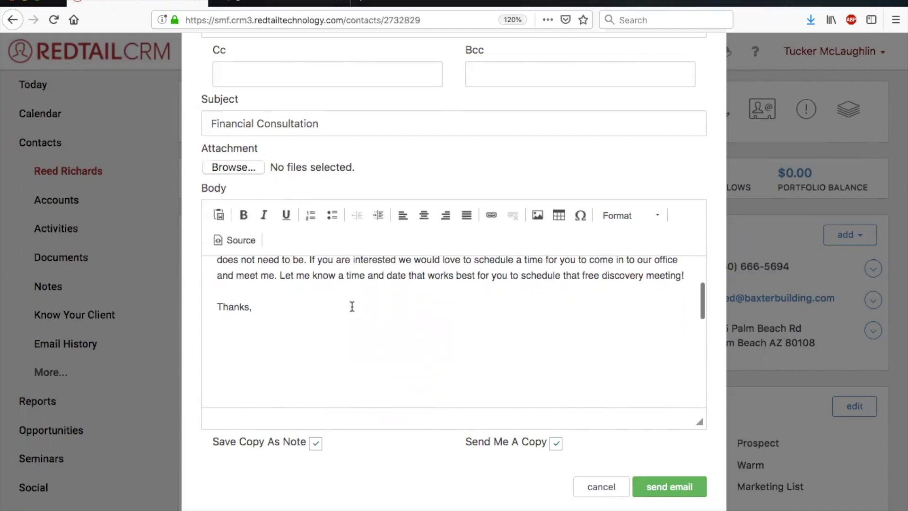
scroll(305, 306, "up", 3)
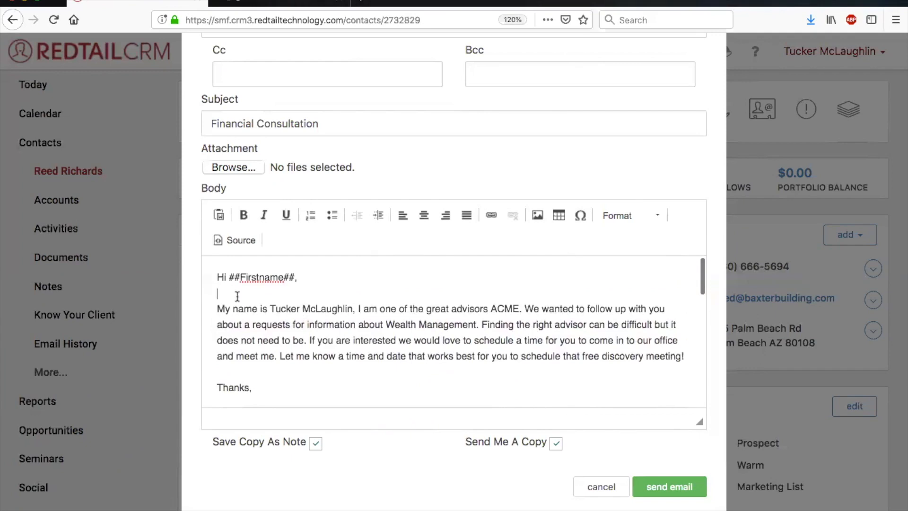
scroll(458, 351, "down", 5)
scroll(458, 350, "up", 5)
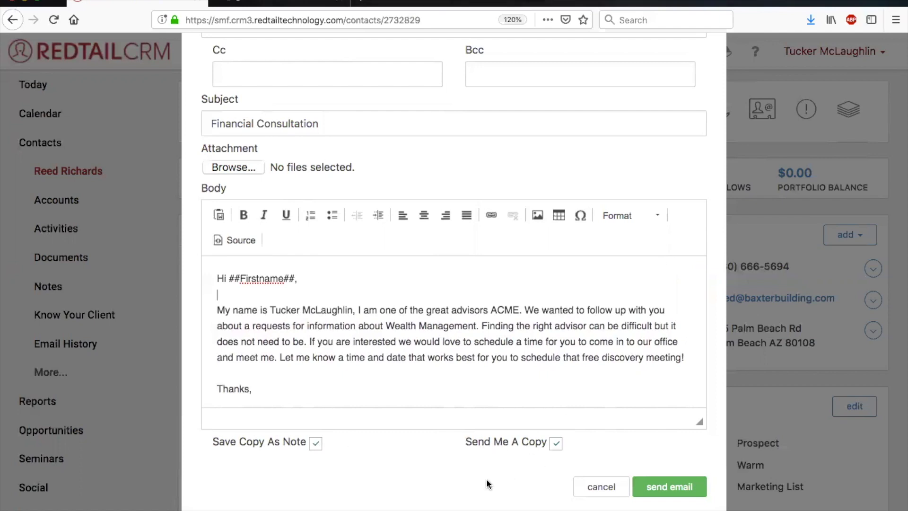
Reset the email template to "Select one..." and place the cursor in the blank body area above the signature.
scroll(344, 442, "up", 5)
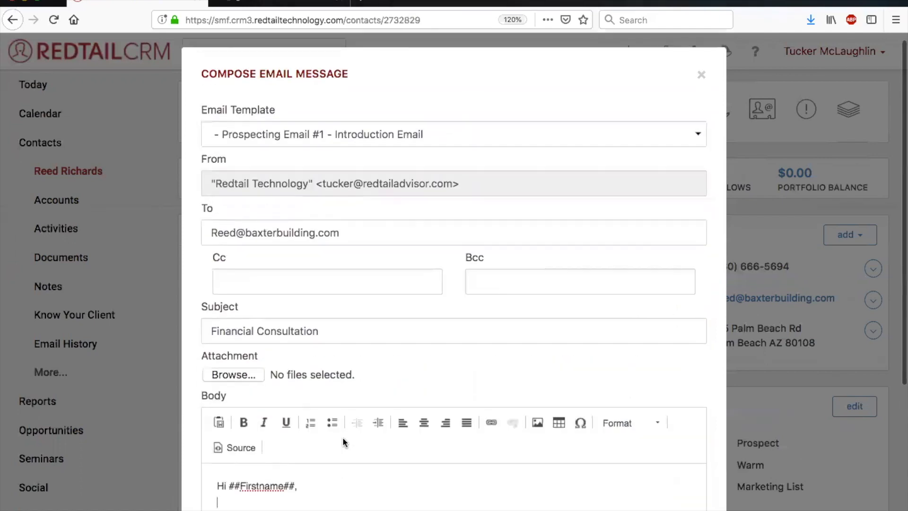
left_click(373, 128)
left_click(373, 128)
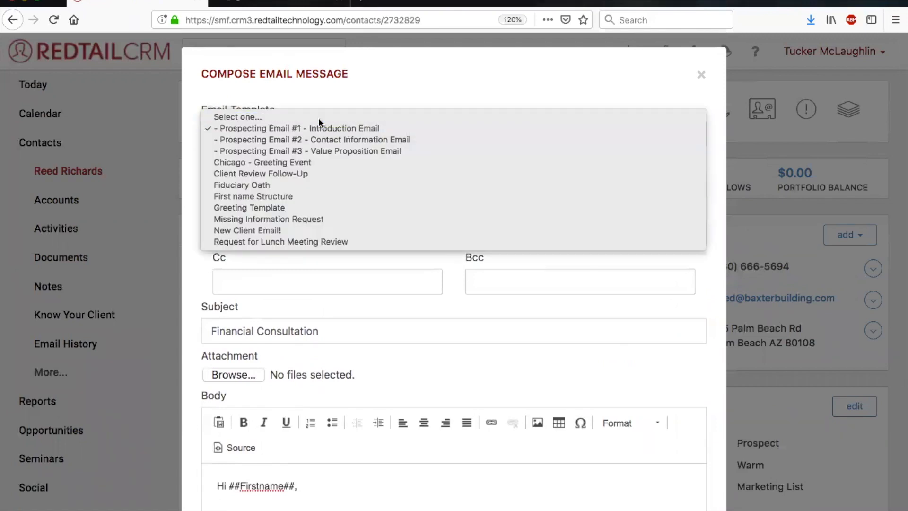
scroll(496, 328, "down", 5)
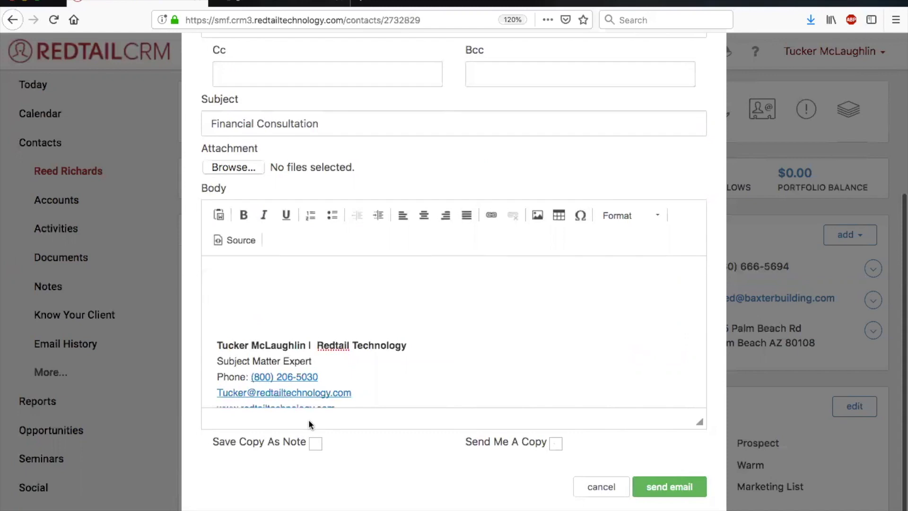
left_click(251, 279)
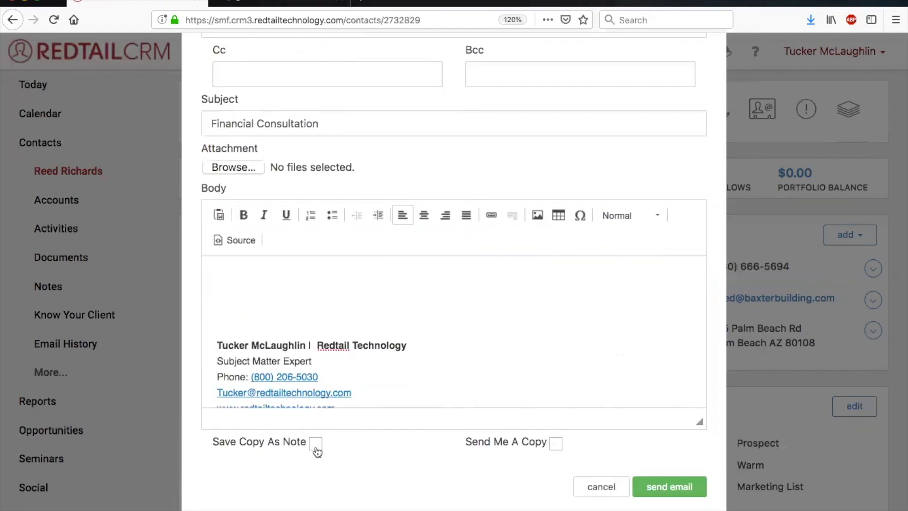
Examine the Send Me A Copy option, the sender's address in the From field, and the message fields.
left_click(556, 443)
scroll(502, 426, "up", 5)
left_click_drag(322, 190, 451, 191)
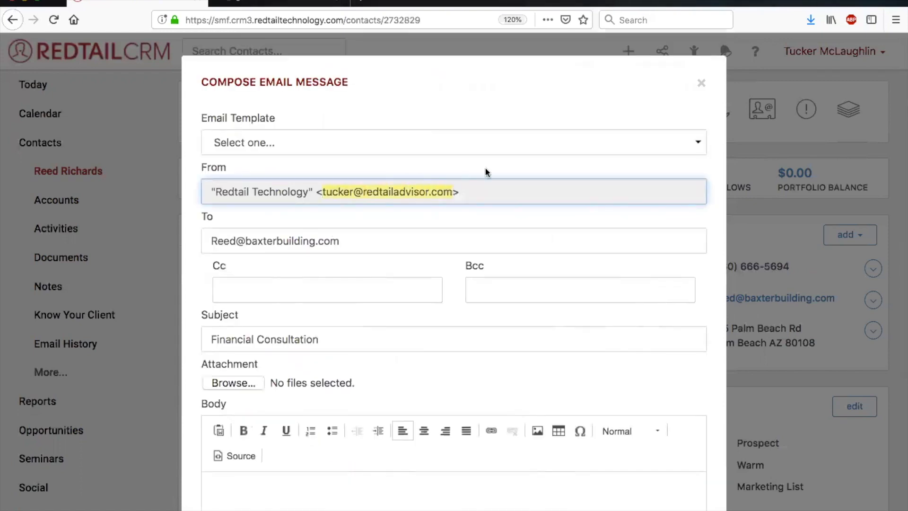
scroll(390, 189, "down", 5)
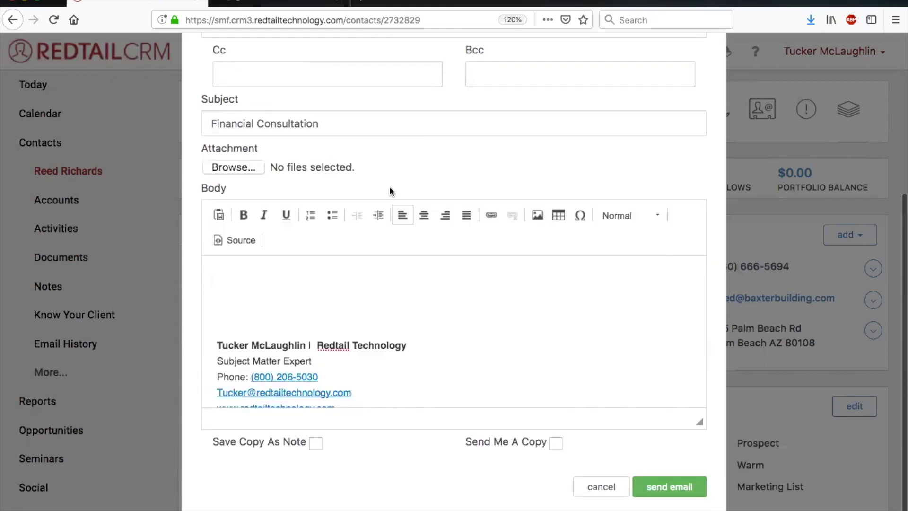
left_click(364, 296)
scroll(363, 297, "up", 4)
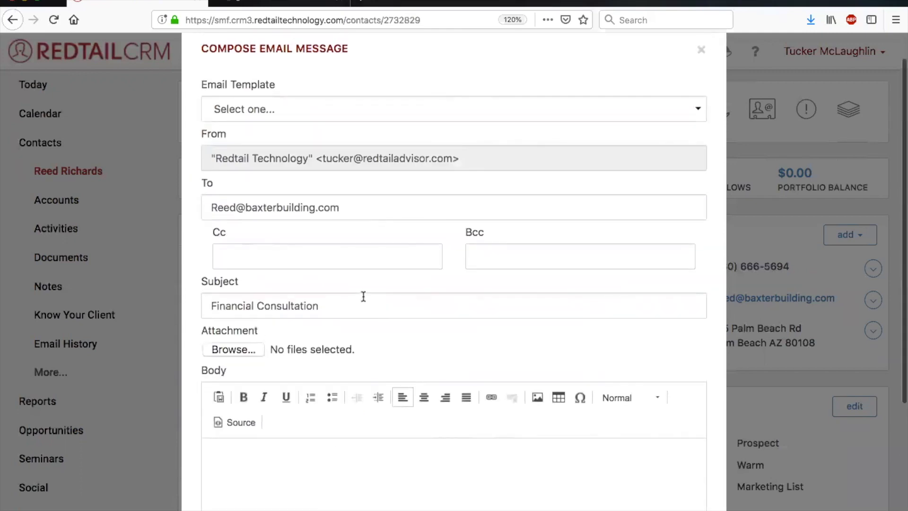
Apply the "Prospecting Email #1 - Introduction Email" template to the message and send it to the contact.
left_click(327, 109)
left_click(301, 116)
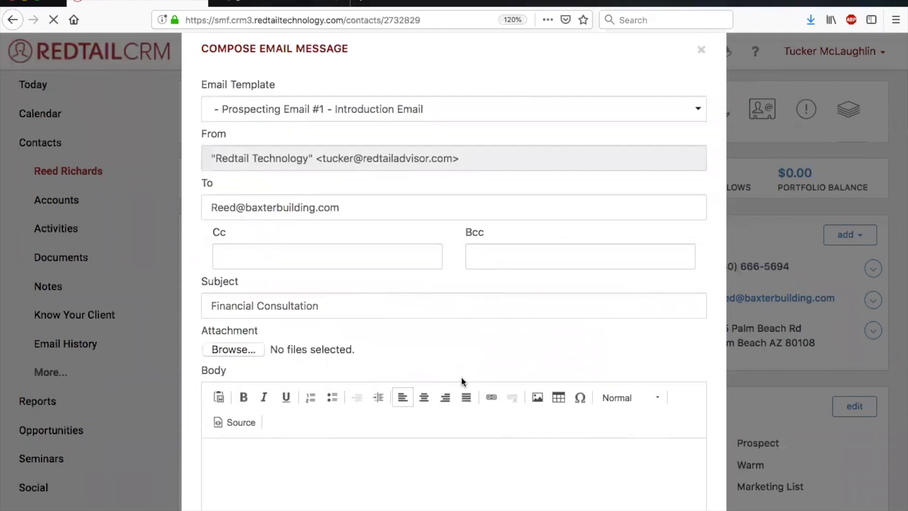
scroll(461, 376, "down", 4)
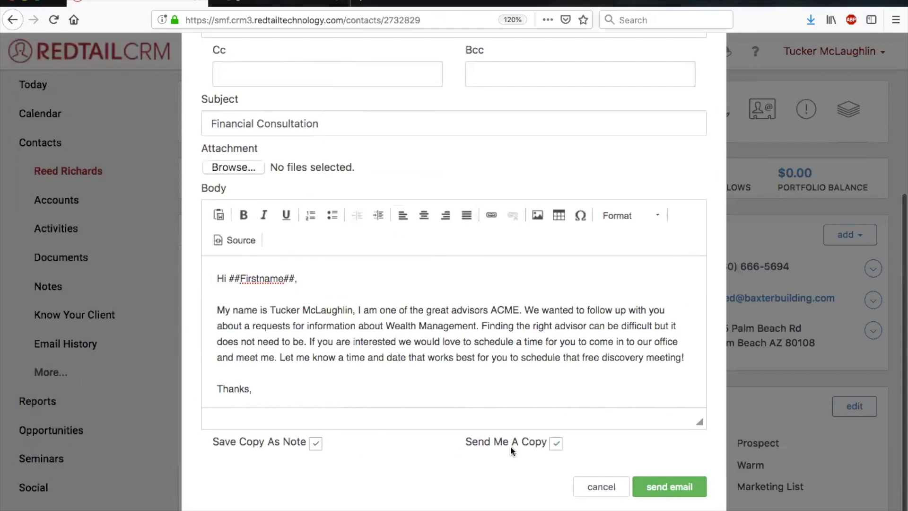
left_click(655, 488)
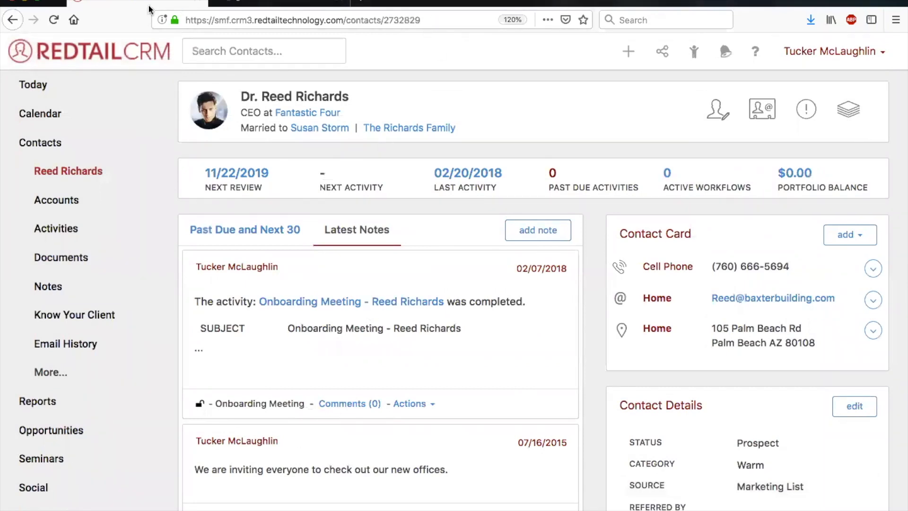
Reload the contact's page and review the details of the newest "Financial Consultation" email note, then close the note.
left_click(53, 20)
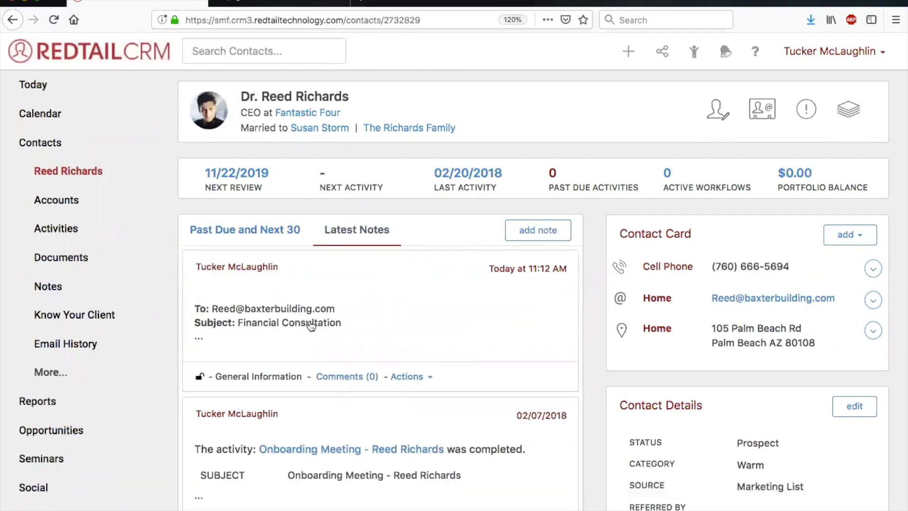
left_click(311, 326)
scroll(374, 263, "down", 5)
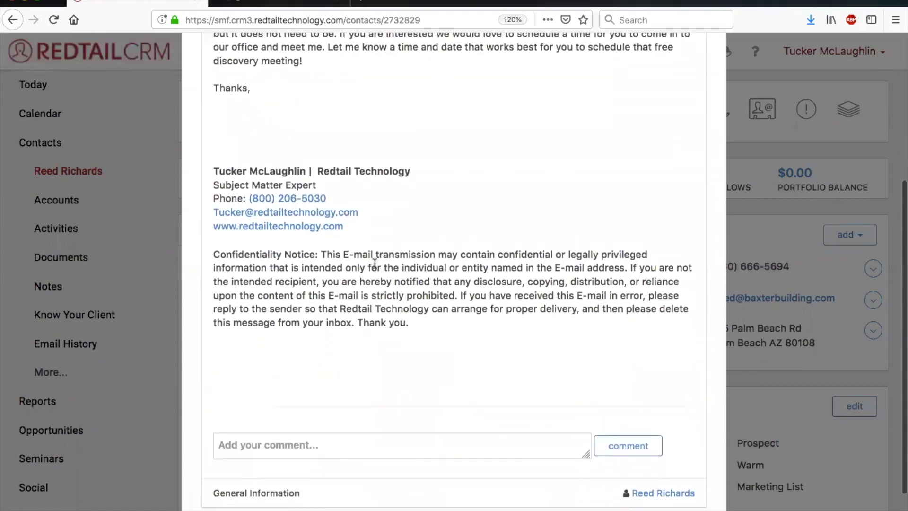
scroll(374, 263, "up", 5)
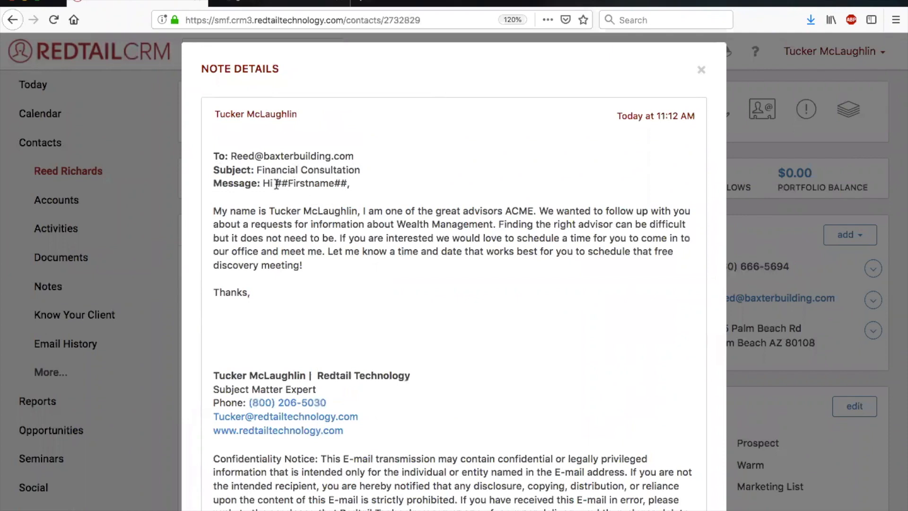
left_click(702, 71)
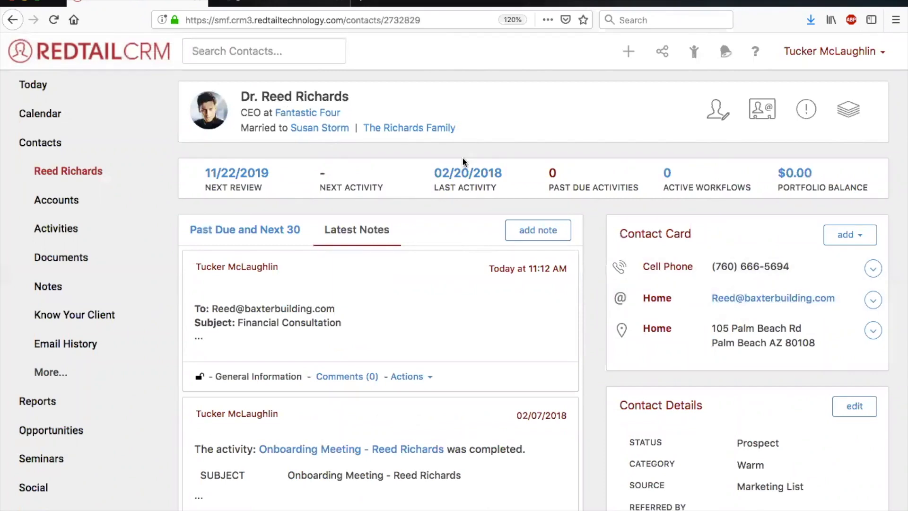
scroll(630, 294, "down", 4)
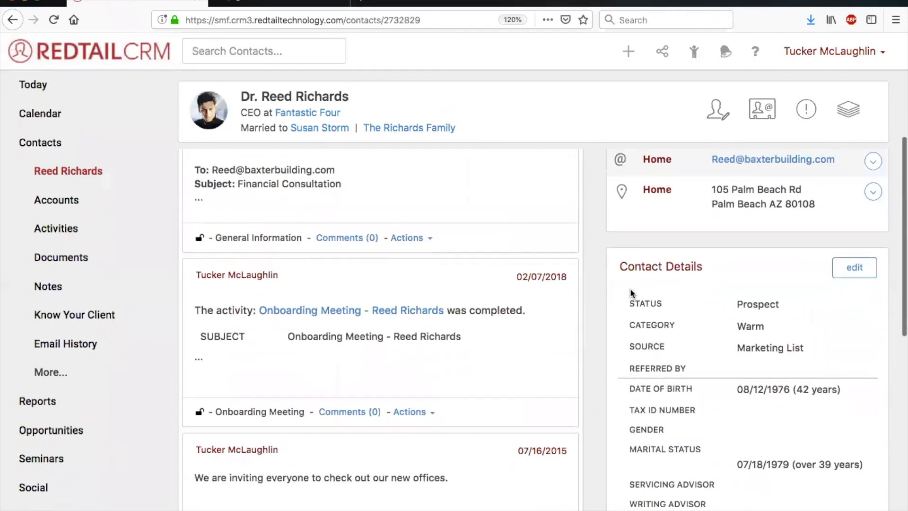
scroll(631, 293, "up", 4)
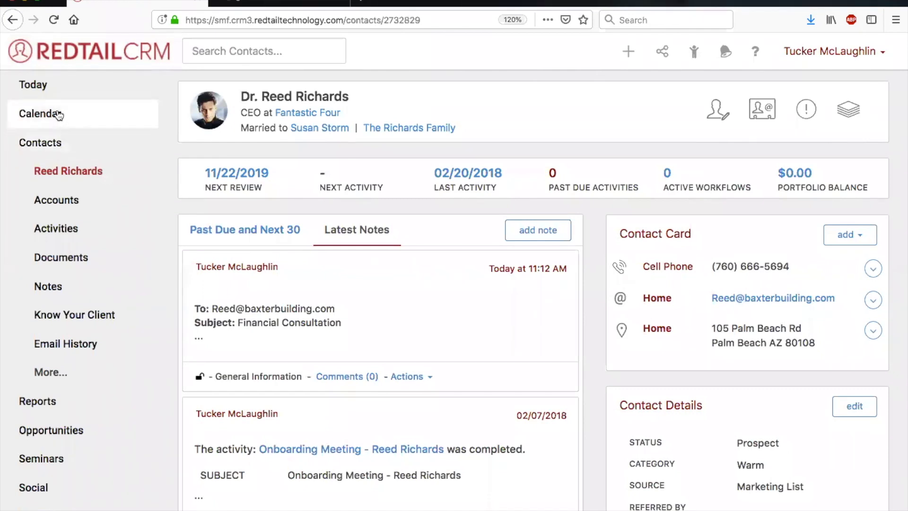
Open the QuickList "All Active AAA Client with Life and 401k plans" from the contact lists.
left_click(47, 145)
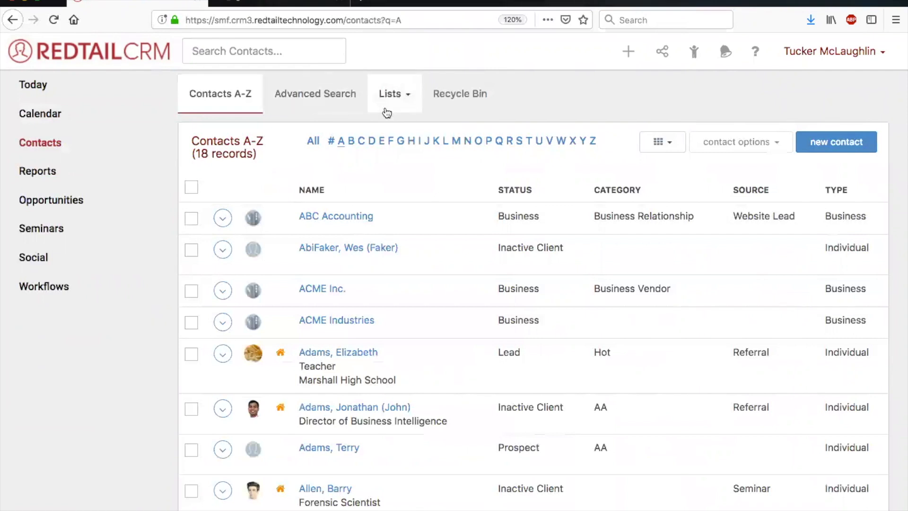
left_click(400, 97)
left_click(396, 128)
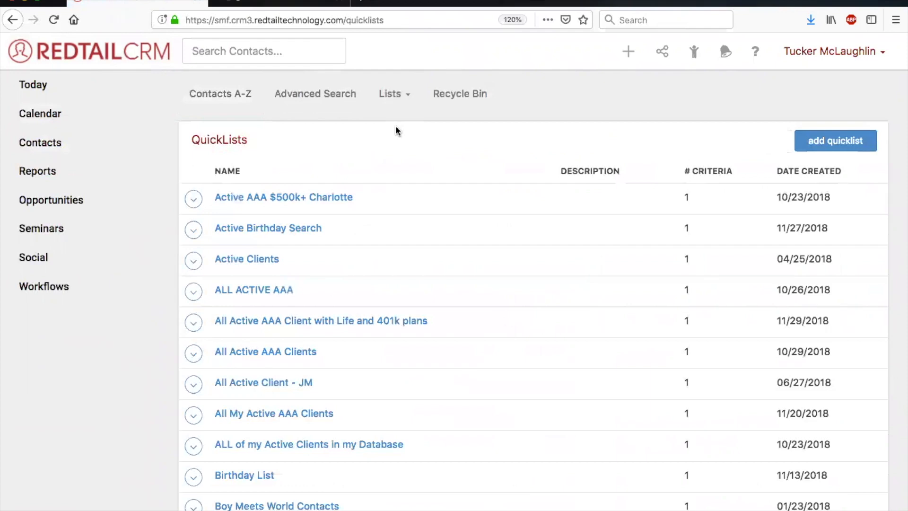
scroll(398, 131, "down", 2)
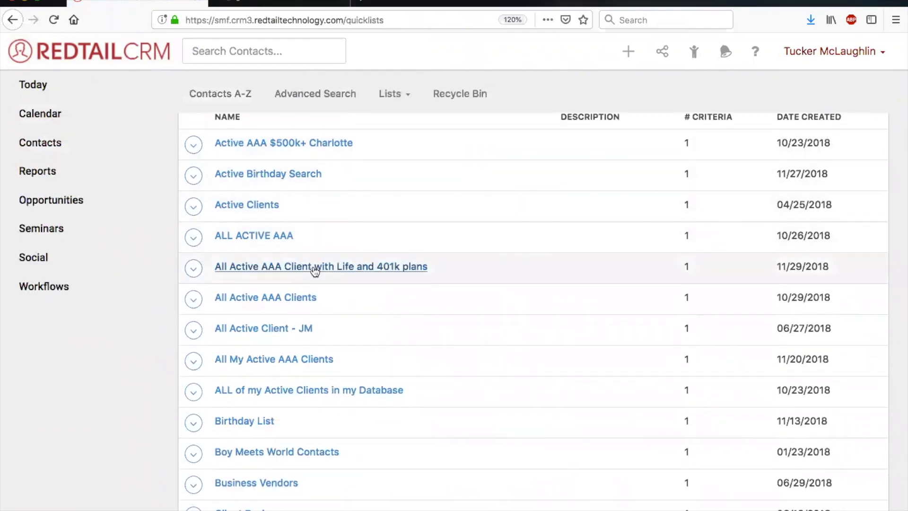
left_click(315, 269)
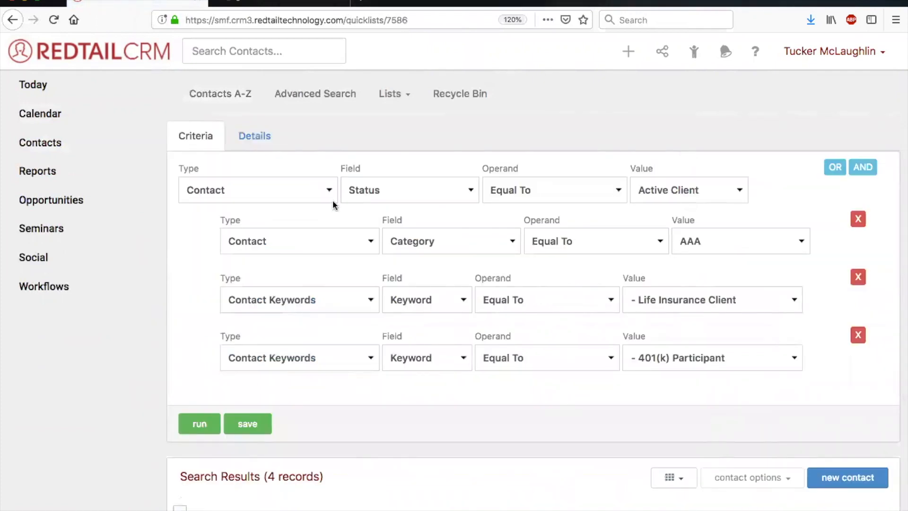
Select all contacts in the QuickList's search results, extending the selection beyond the current page.
scroll(618, 418, "down", 1)
scroll(618, 419, "down", 3)
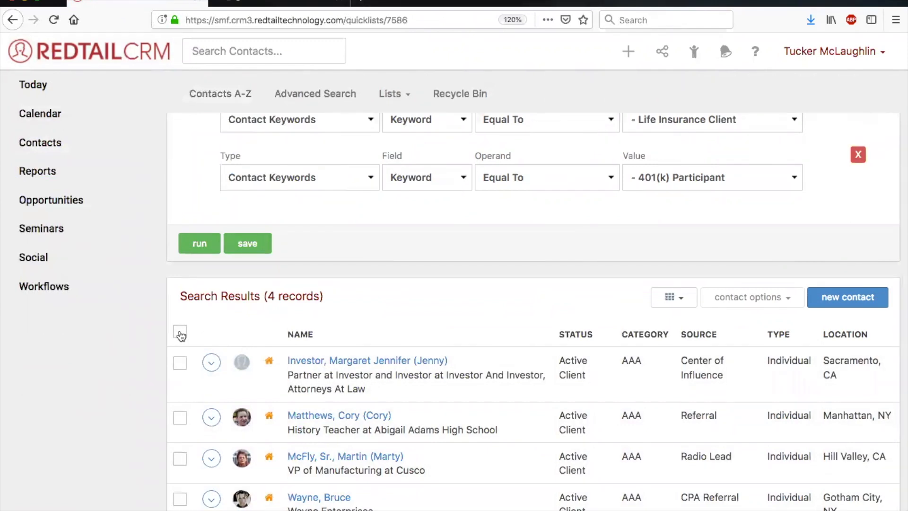
left_click(180, 333)
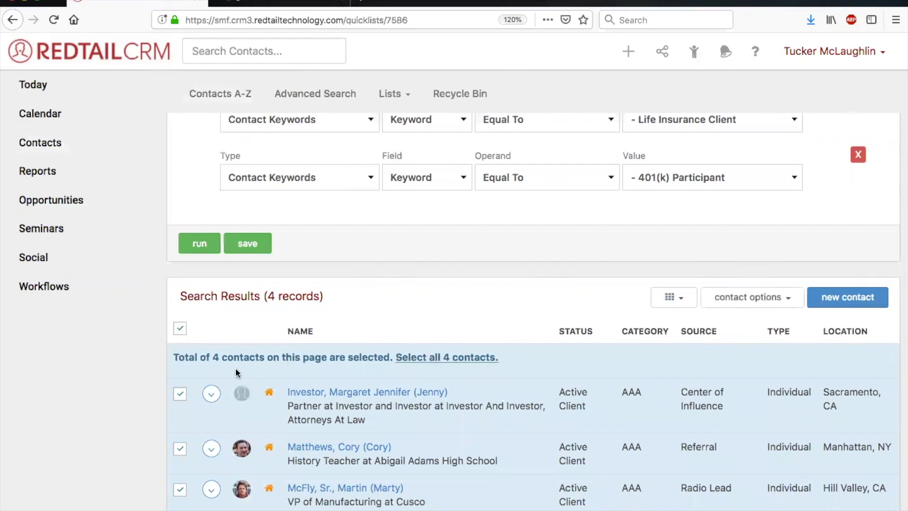
scroll(208, 361, "down", 1)
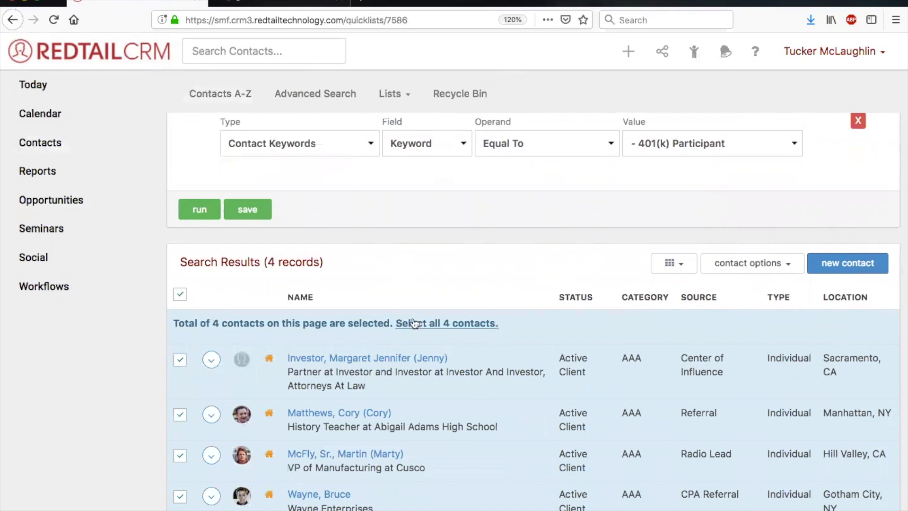
left_click(414, 323)
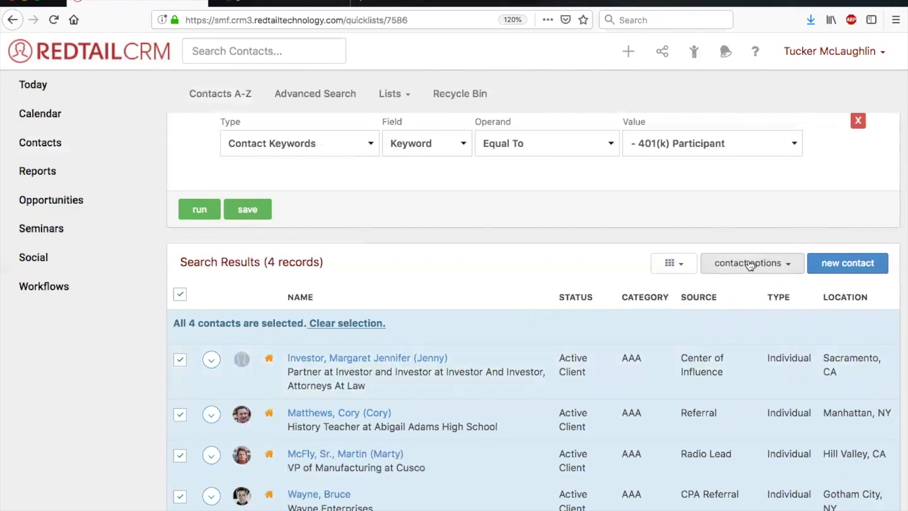
Start a Broadcast Email as a bulk action for the selected contacts.
left_click(749, 263)
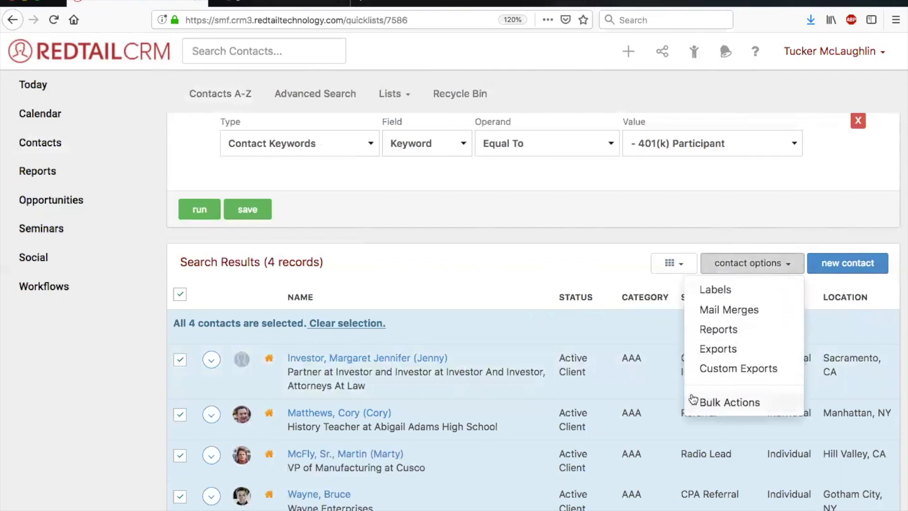
left_click(735, 405)
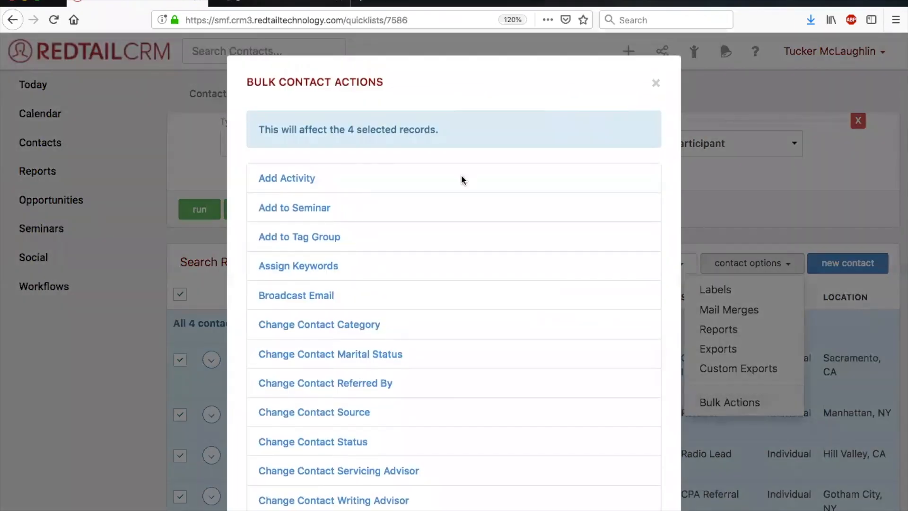
scroll(430, 137, "down", 3)
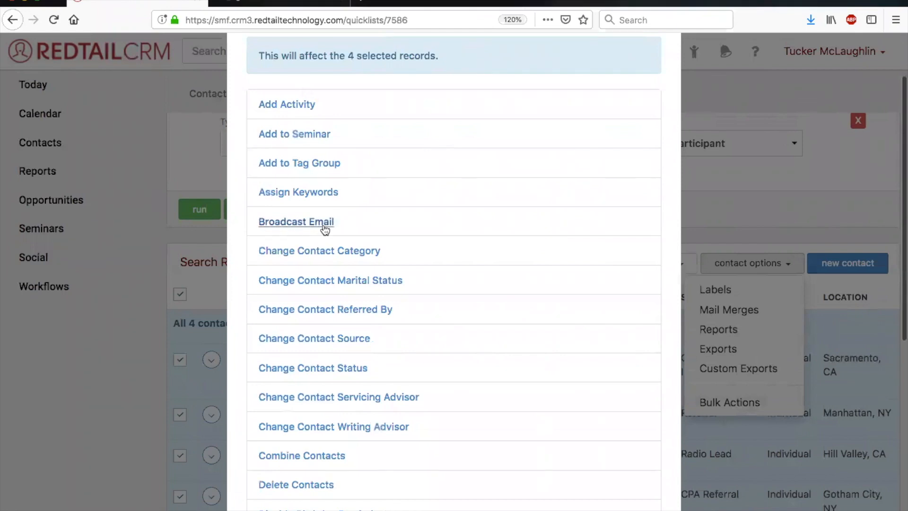
left_click(312, 228)
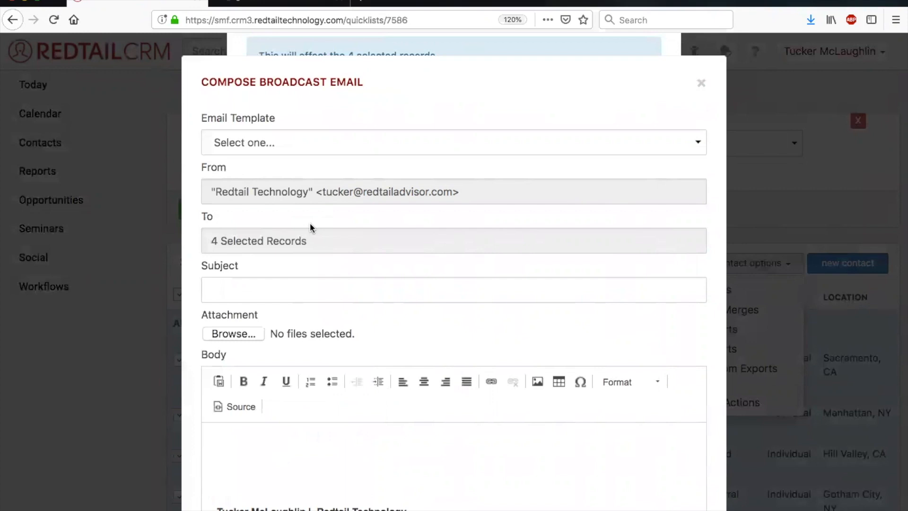
Check the broadcast email's To field and enable Save Copy As Note and Send Me A Copy.
scroll(310, 223, "down", 2)
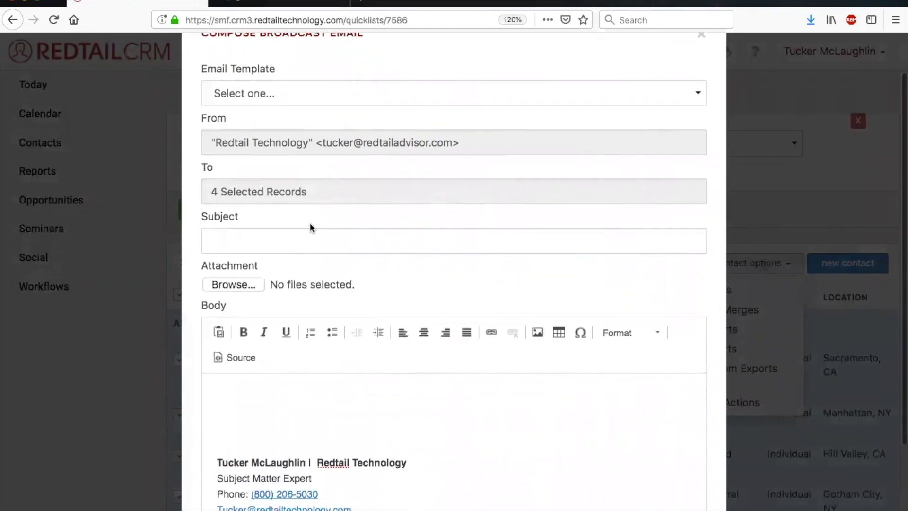
left_click_drag(210, 192, 317, 188)
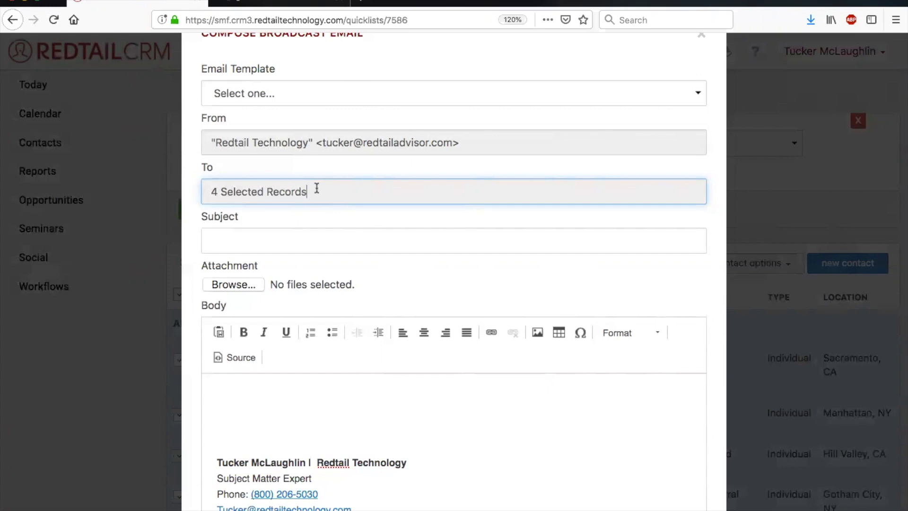
scroll(317, 189, "up", 2)
scroll(316, 189, "down", 1)
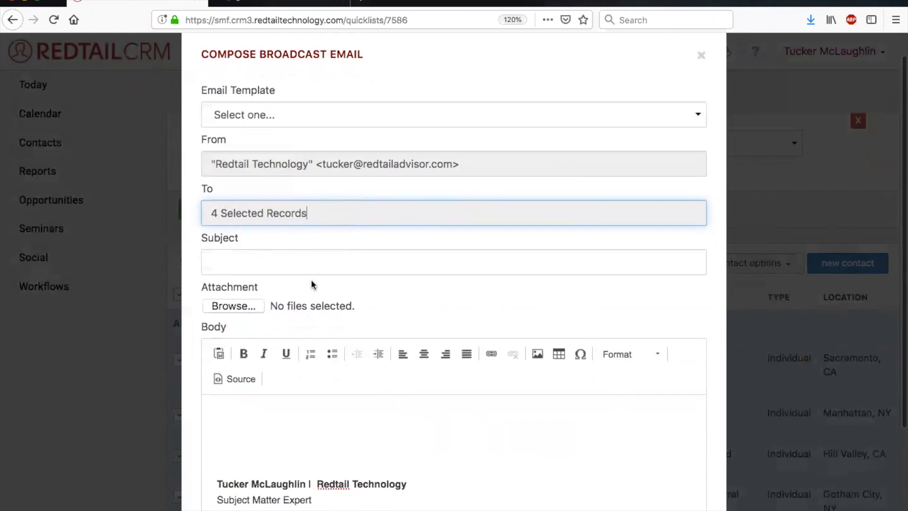
scroll(312, 283, "down", 5)
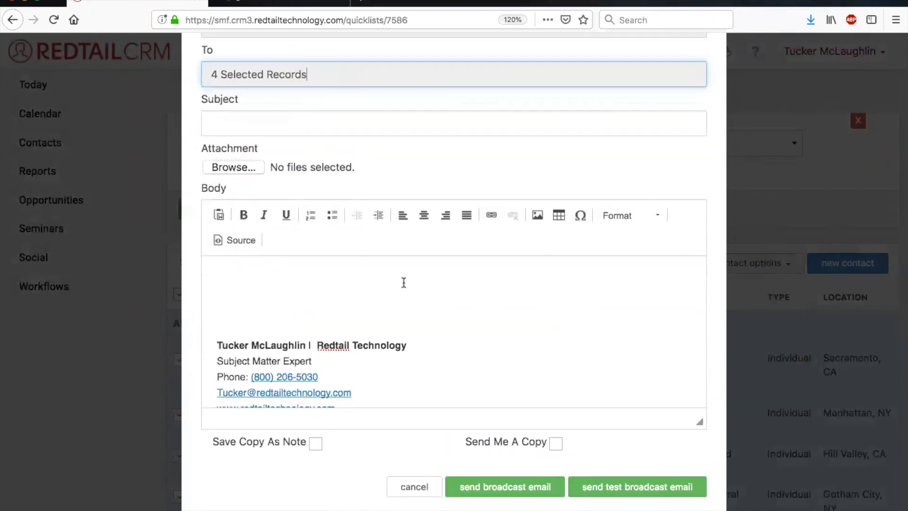
left_click(316, 444)
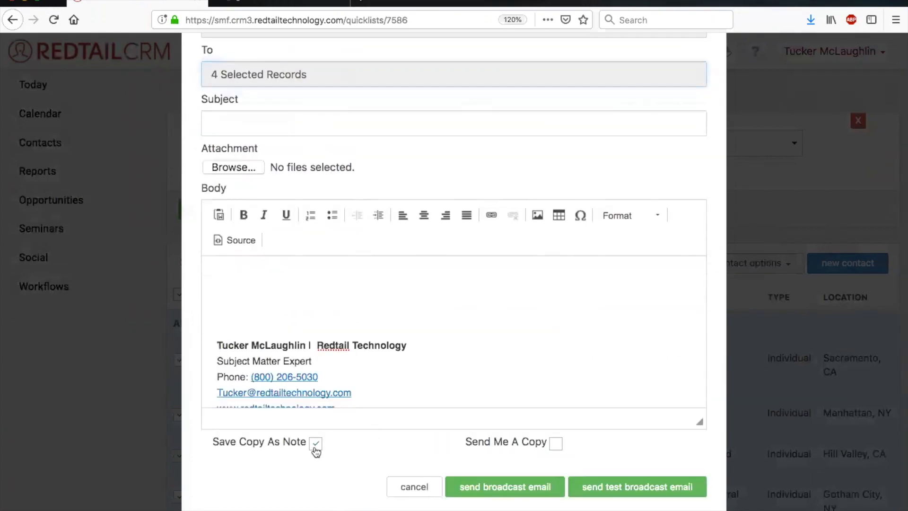
left_click(555, 444)
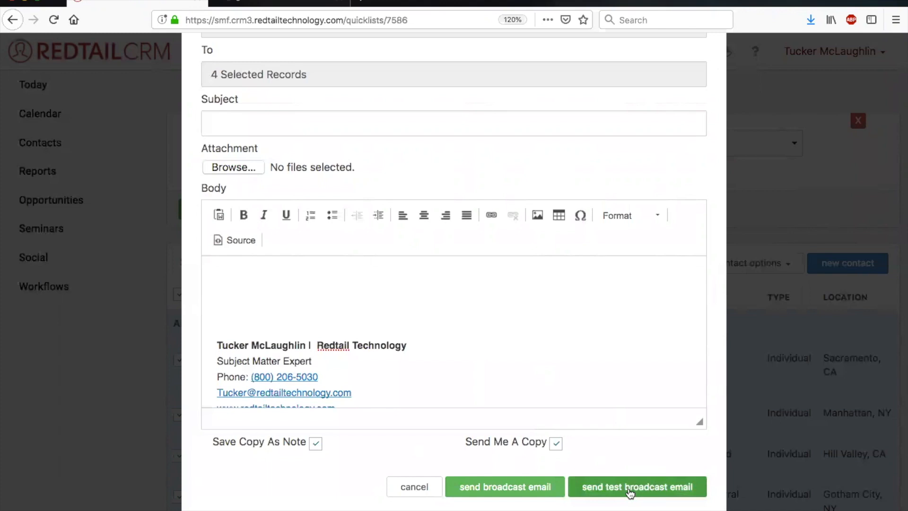
Apply the "Prospecting Email #1 - Introduction Email" template to the broadcast email and review the filled-in message.
scroll(630, 493, "up", 4)
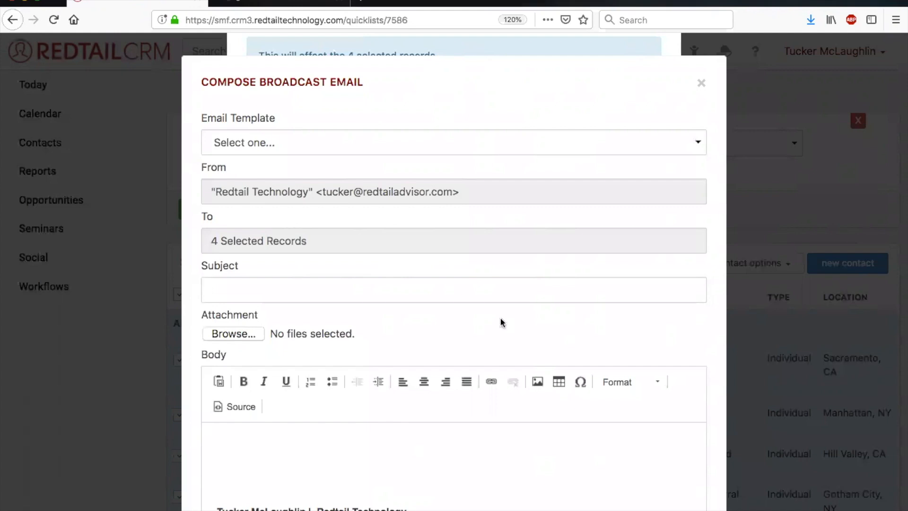
scroll(501, 322, "down", 5)
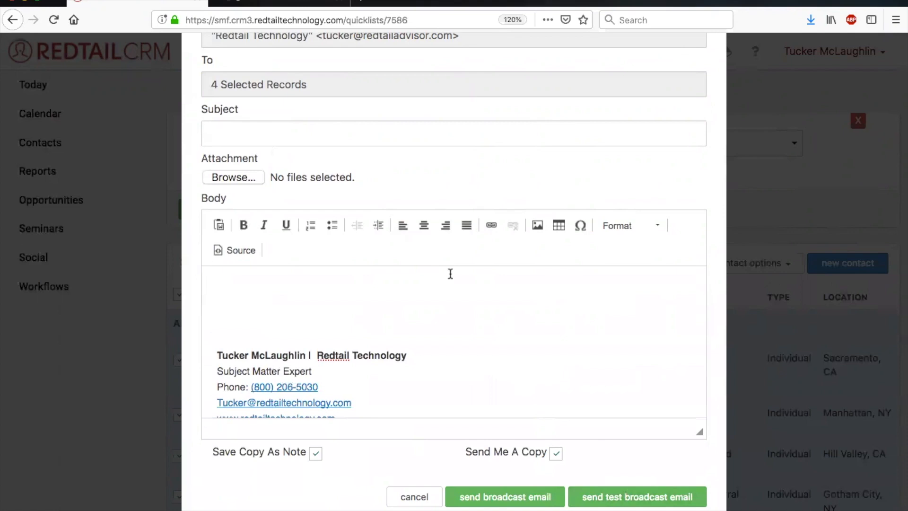
scroll(451, 274, "up", 4)
left_click(445, 449)
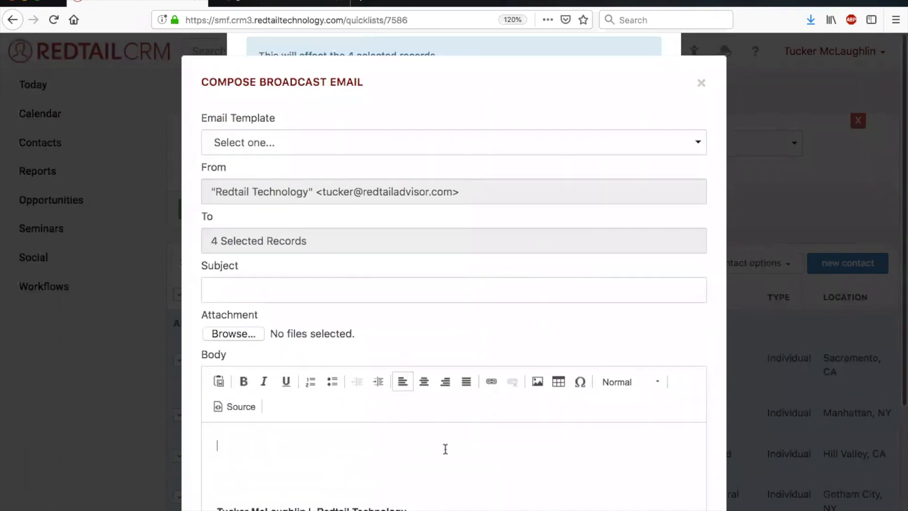
left_click(315, 148)
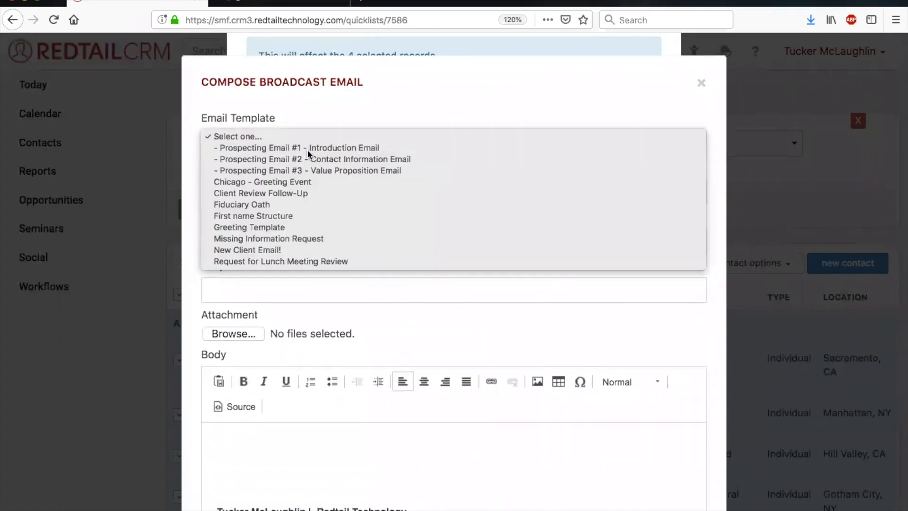
left_click(308, 151)
scroll(498, 450, "down", 5)
scroll(498, 450, "up", 5)
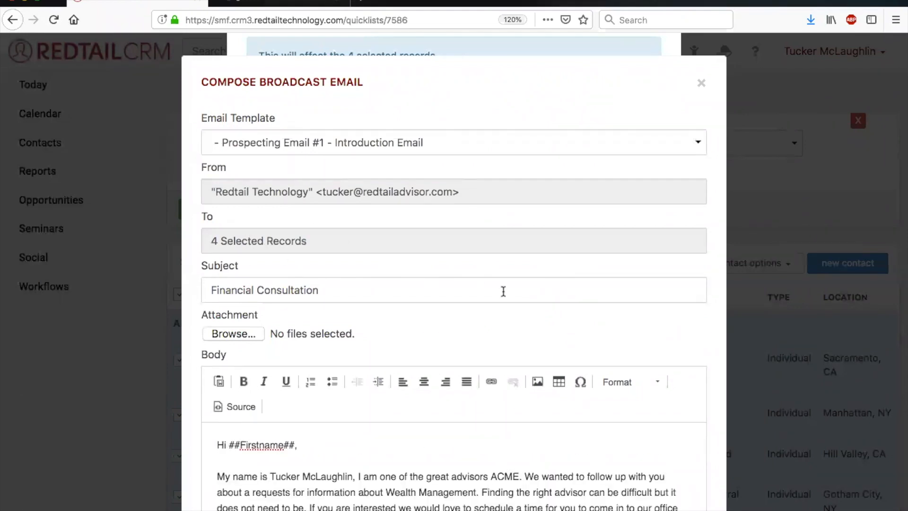
Send the broadcast email to the selected contacts and close the Bulk Contact Actions dialog.
scroll(504, 291, "down", 10)
scroll(504, 291, "down", 5)
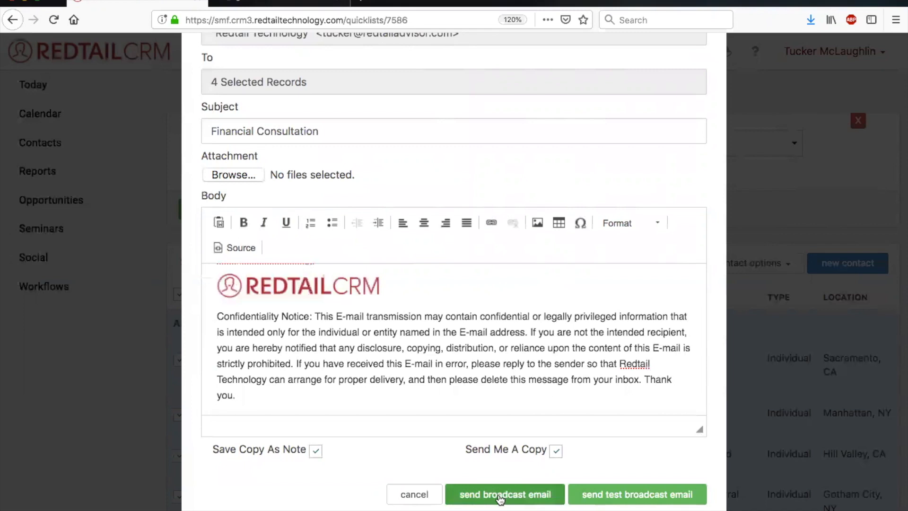
left_click(501, 497)
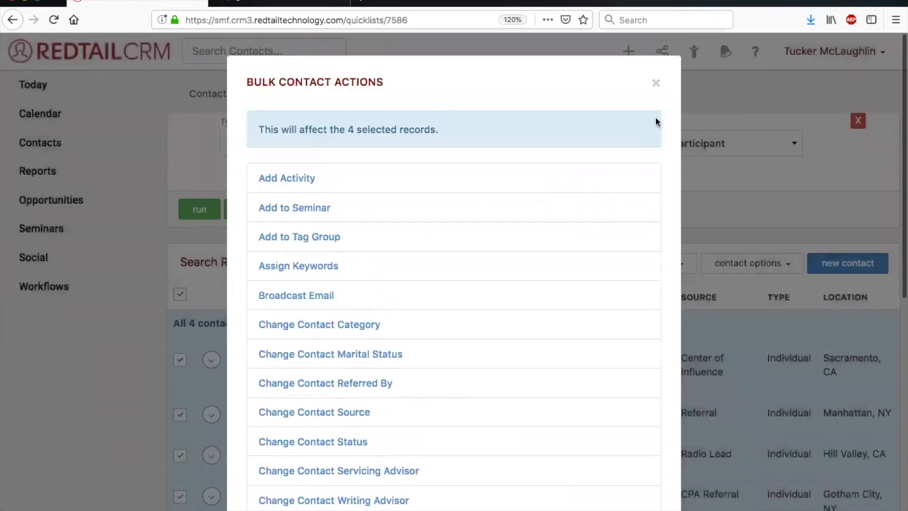
left_click(657, 83)
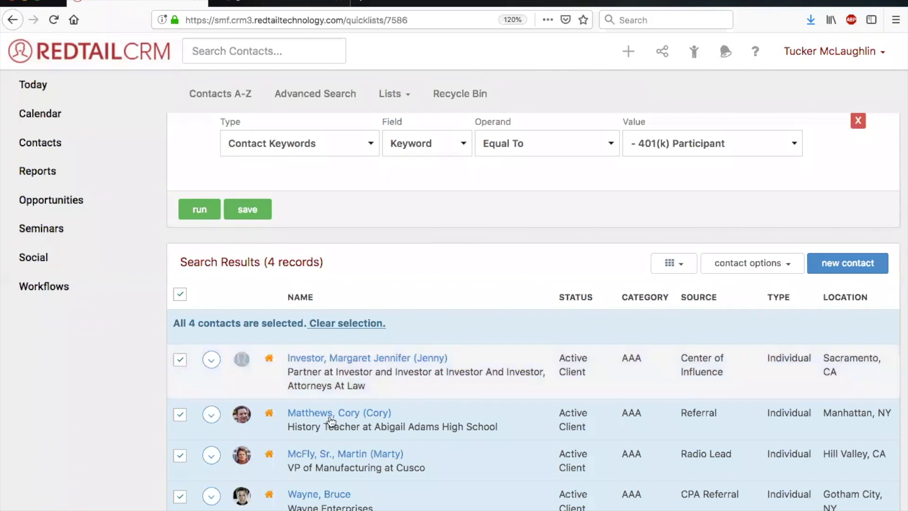
Open the Email Templates list from the account management page.
mouse_move(377, 410)
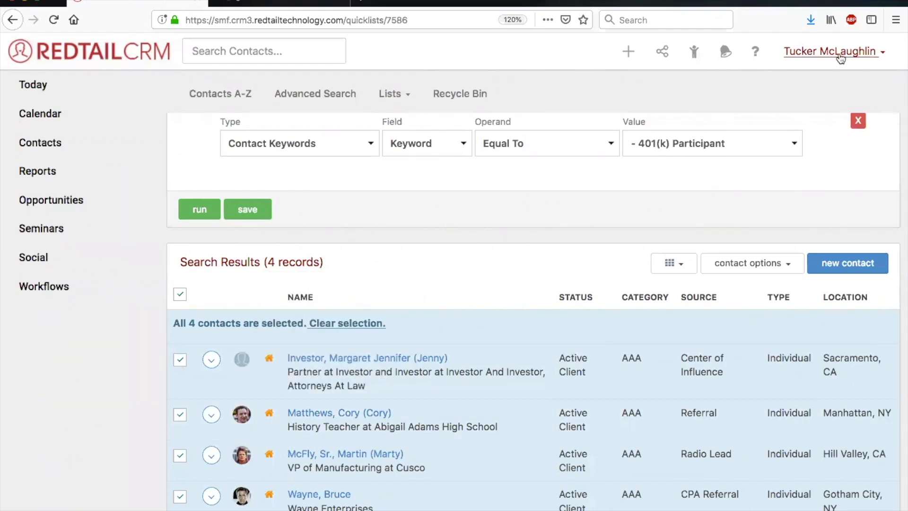
left_click(841, 58)
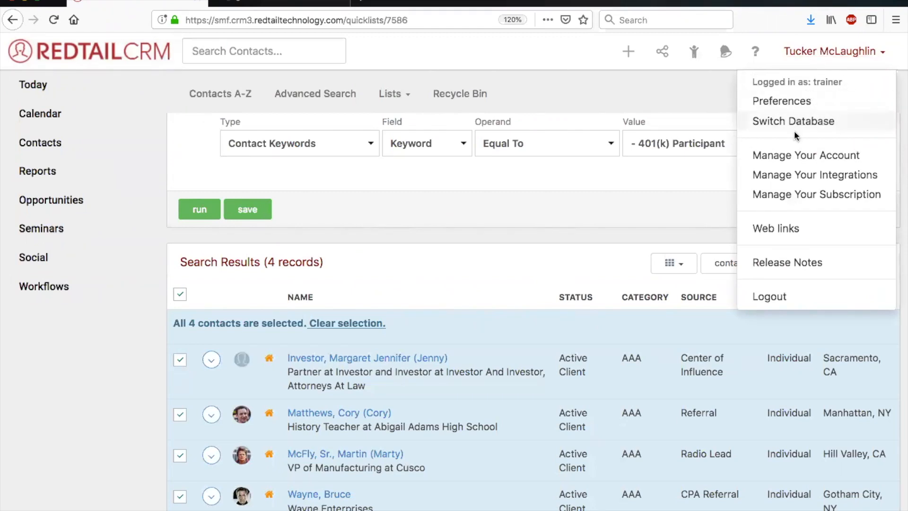
left_click(788, 156)
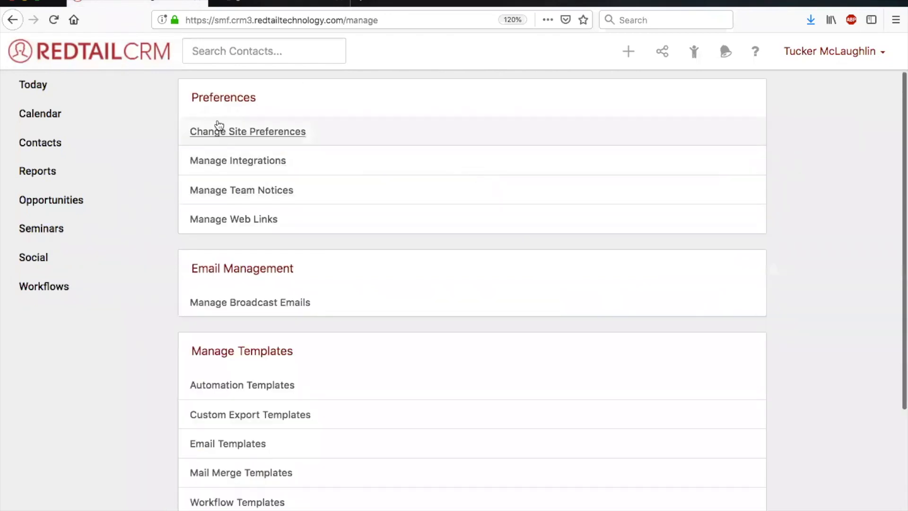
scroll(216, 125, "down", 3)
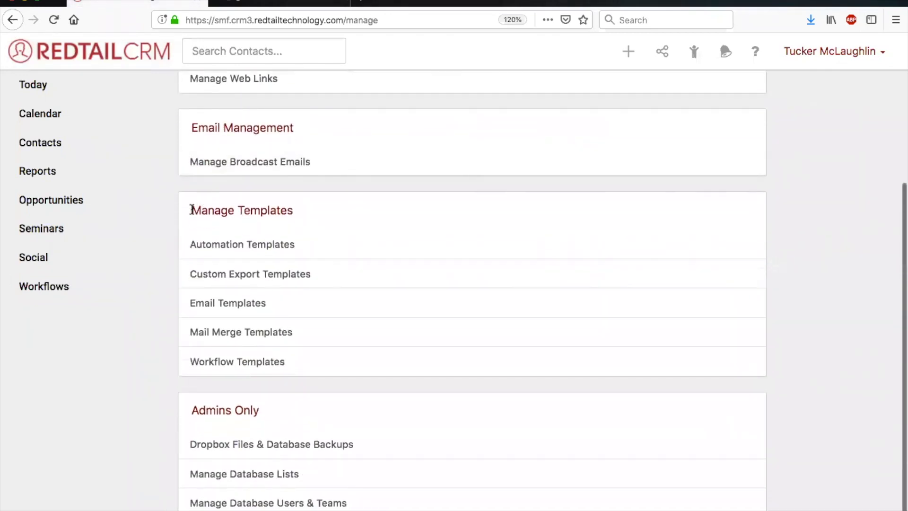
left_click_drag(192, 210, 292, 211)
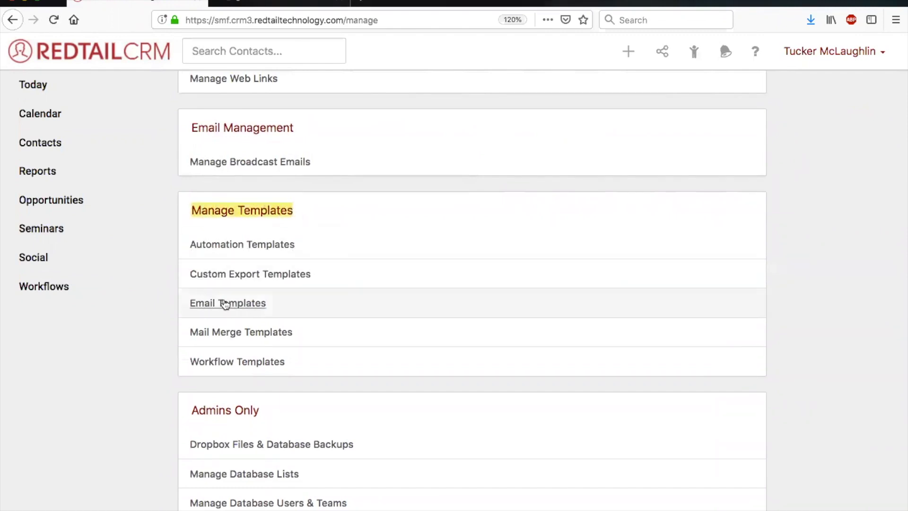
left_click(223, 304)
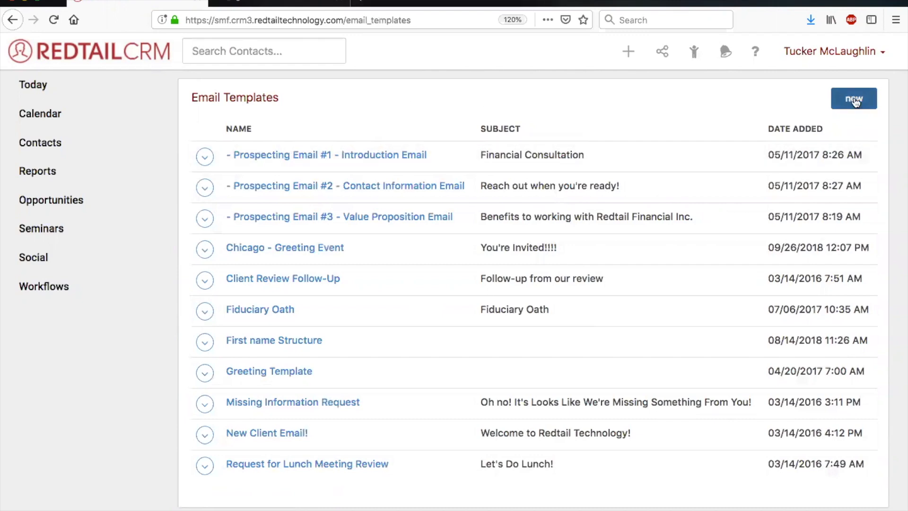
Start a new email template named "Holiday Party Invite" with the subject "You're Invited!".
left_click(858, 102)
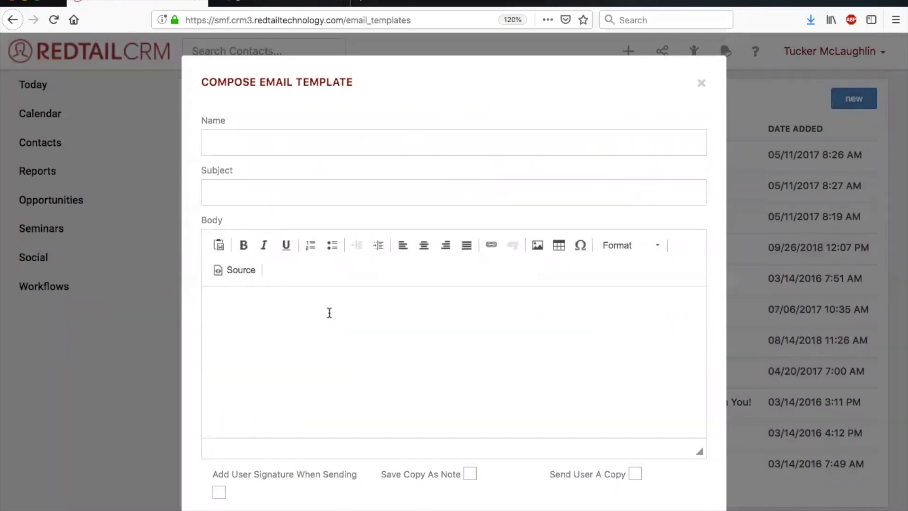
scroll(329, 313, "down", 2)
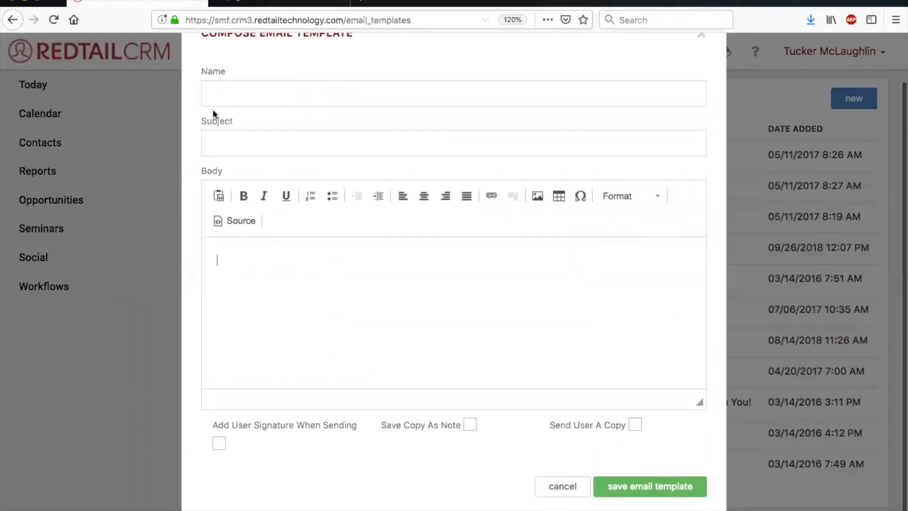
left_click(245, 94)
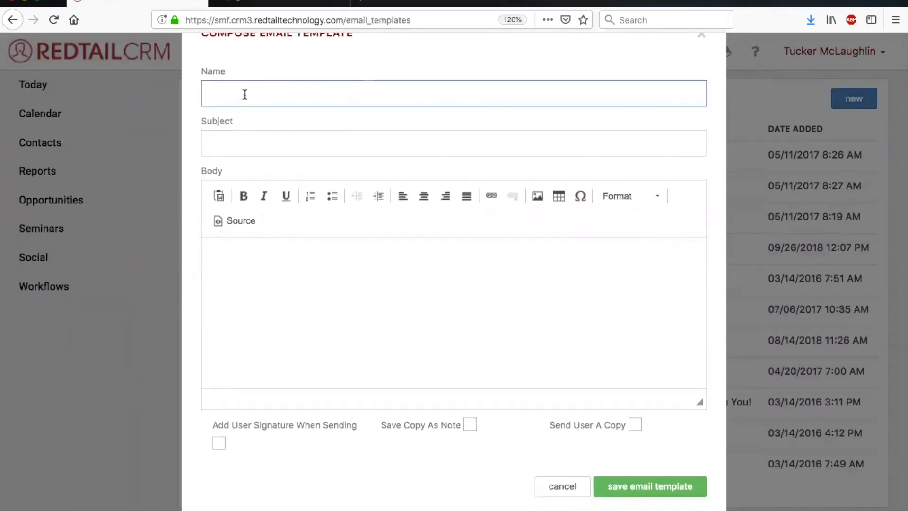
type("Holiday Party Invite")
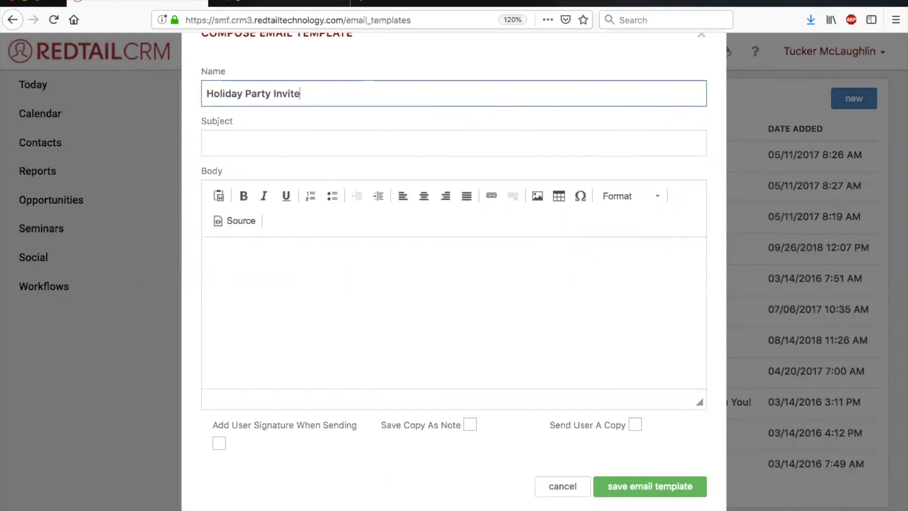
left_click(230, 142)
type("Y")
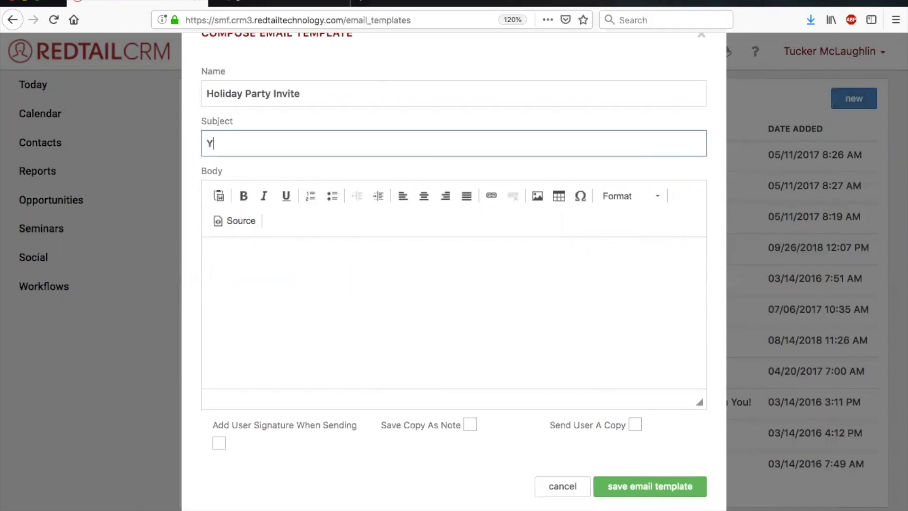
type("ou're Invited!")
Write the greeting "Dear ##firstname##," in the template body, followed by blank lines.
left_click(325, 306)
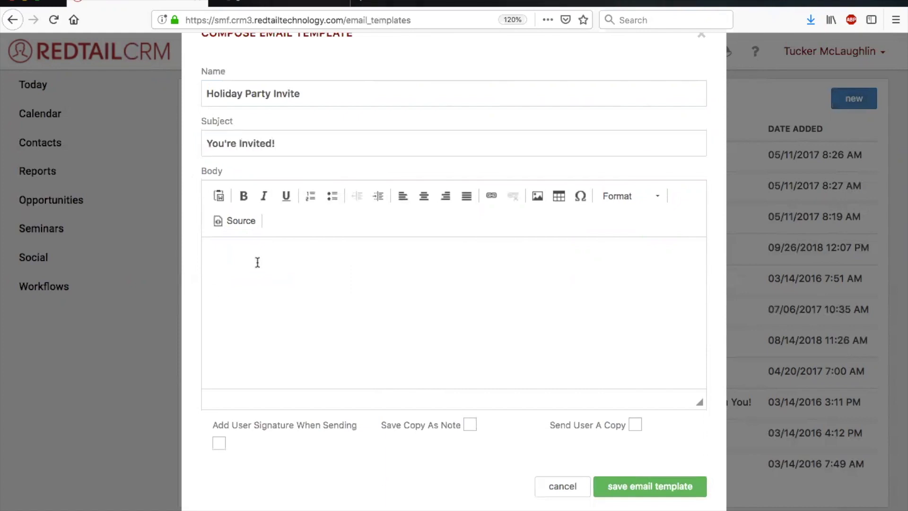
type("D")
type("ear ")
type("#$")
key("BackSpace")
type("#firstname##,")
key("Return")
key("Return")
Enable Add User Signature When Sending, Save Copy As Note and Send User A Copy, then discard the new template.
left_click(635, 424)
scroll(474, 358, "up", 2)
scroll(474, 358, "down", 2)
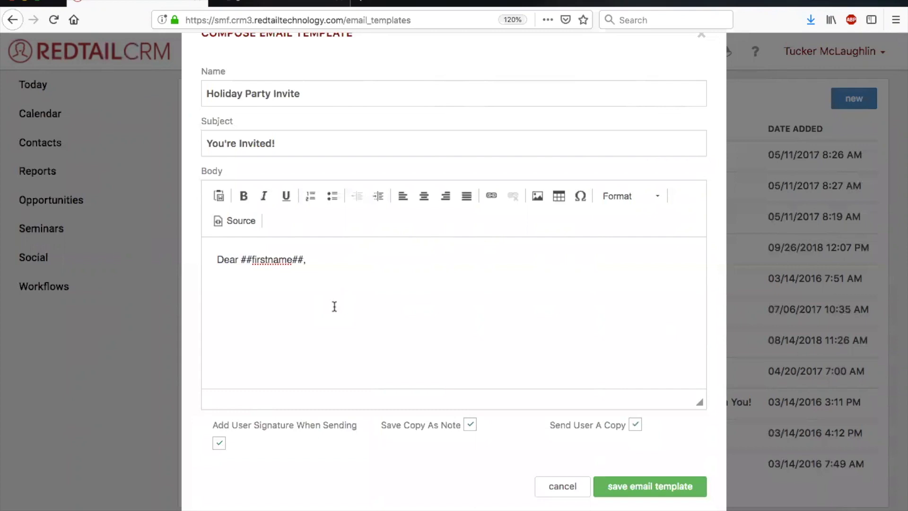
scroll(609, 365, "up", 2)
scroll(609, 364, "down", 2)
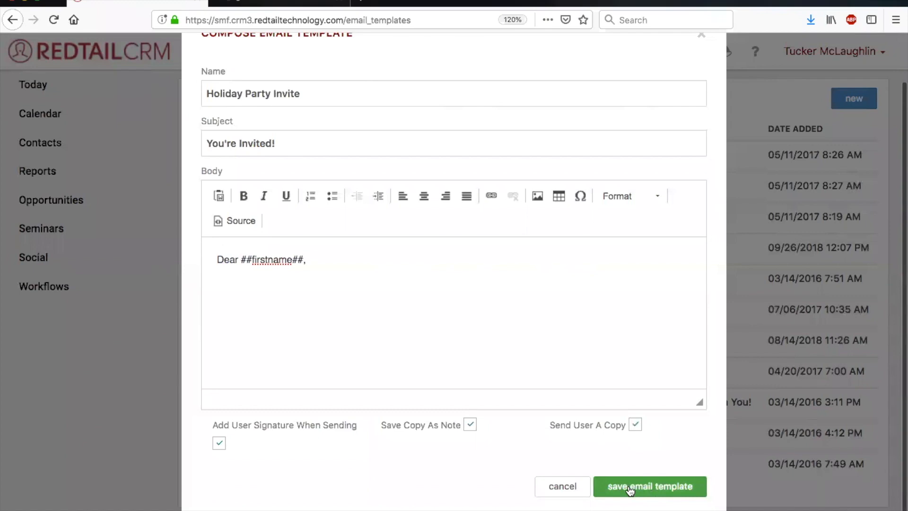
left_click(553, 486)
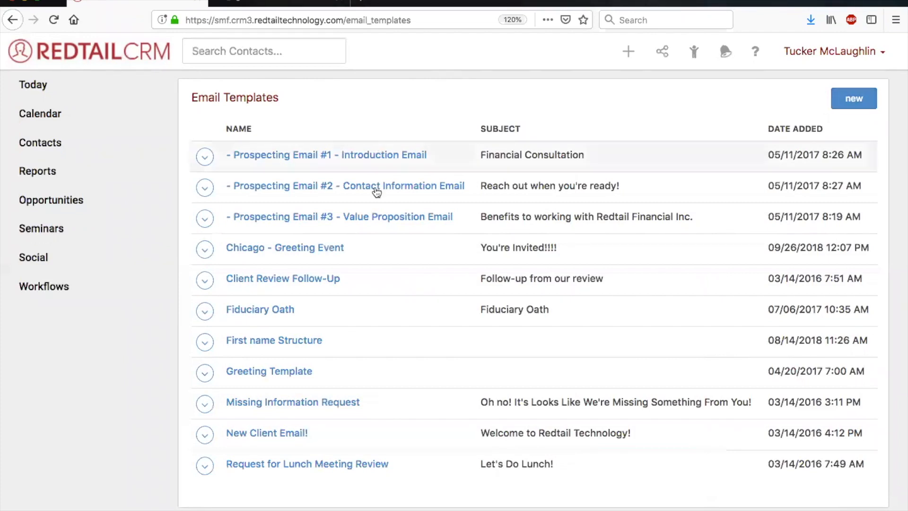
Review the body and send options of the "- Prospecting Email #1 - Introduction Email" template without saving, and check its available actions.
left_click(204, 166)
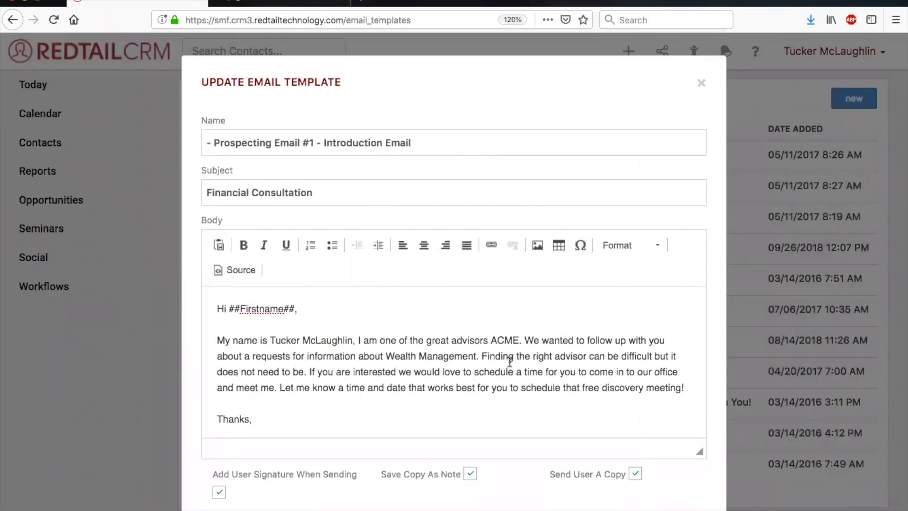
scroll(510, 362, "down", 1)
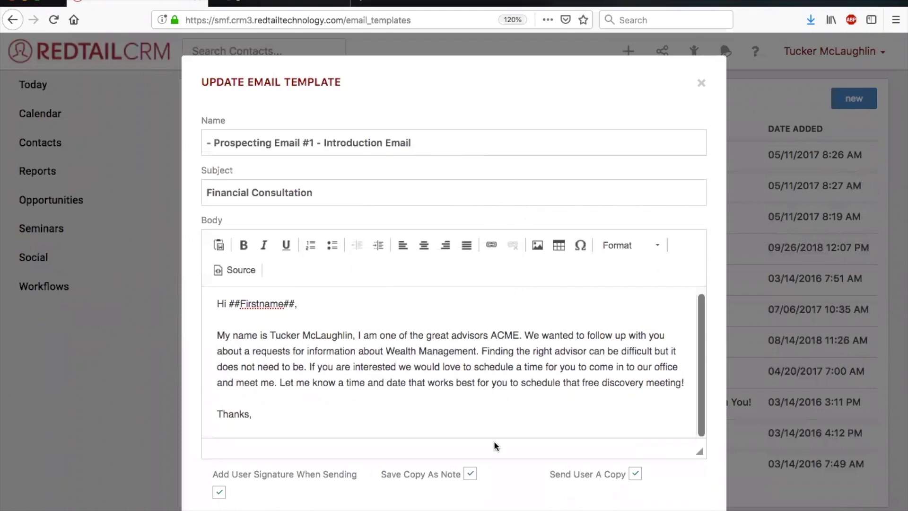
scroll(567, 412, "down", 2)
left_click(551, 487)
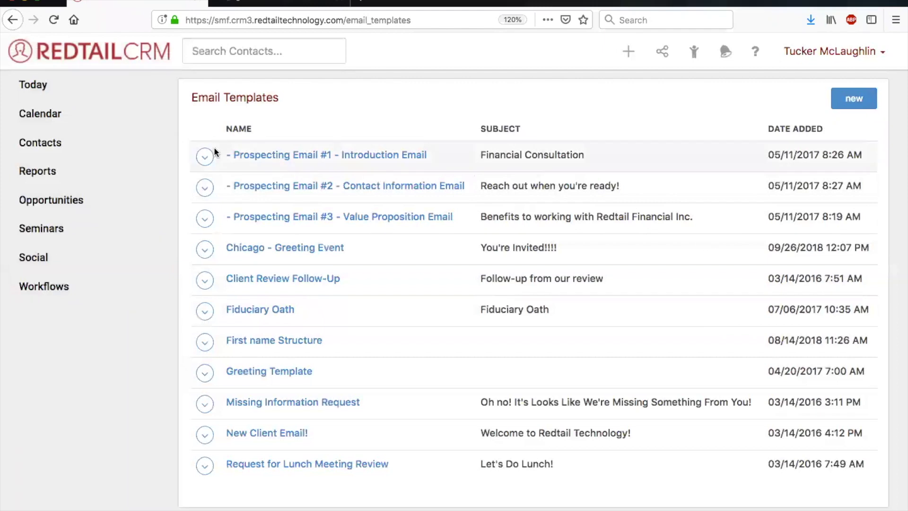
left_click(205, 157)
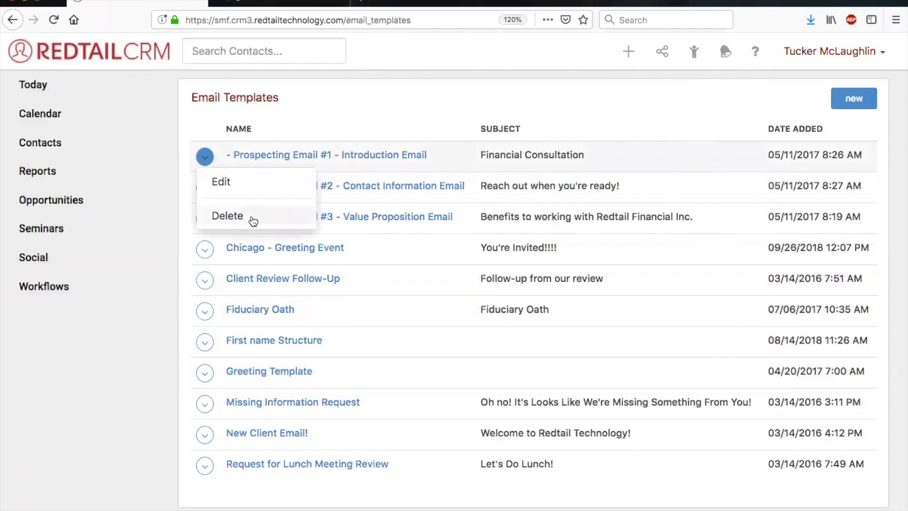
left_click(420, 98)
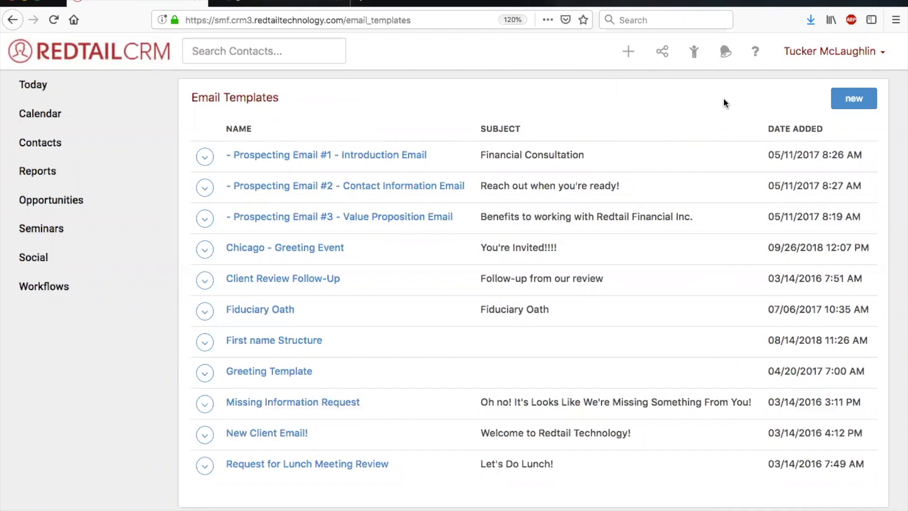
Open the Broadcast Email History through Manage Broadcast Emails and show the completed broadcasts.
left_click(818, 53)
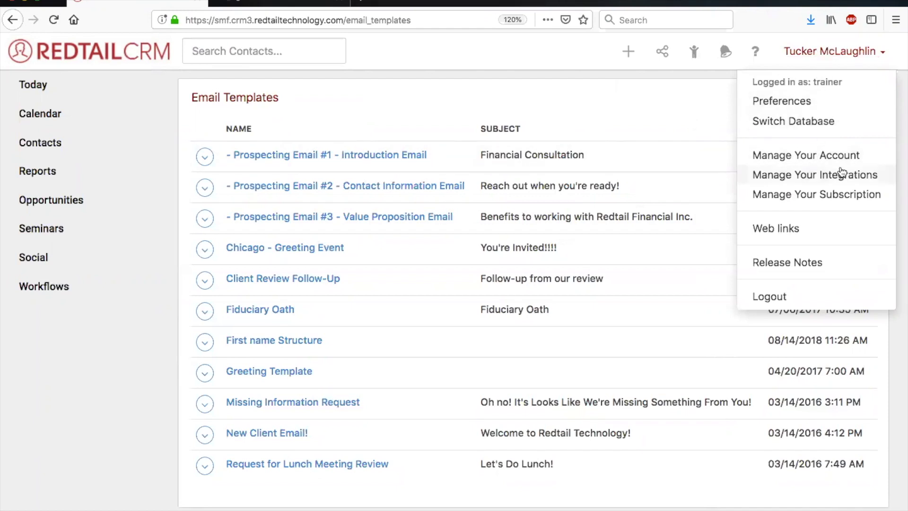
left_click(821, 156)
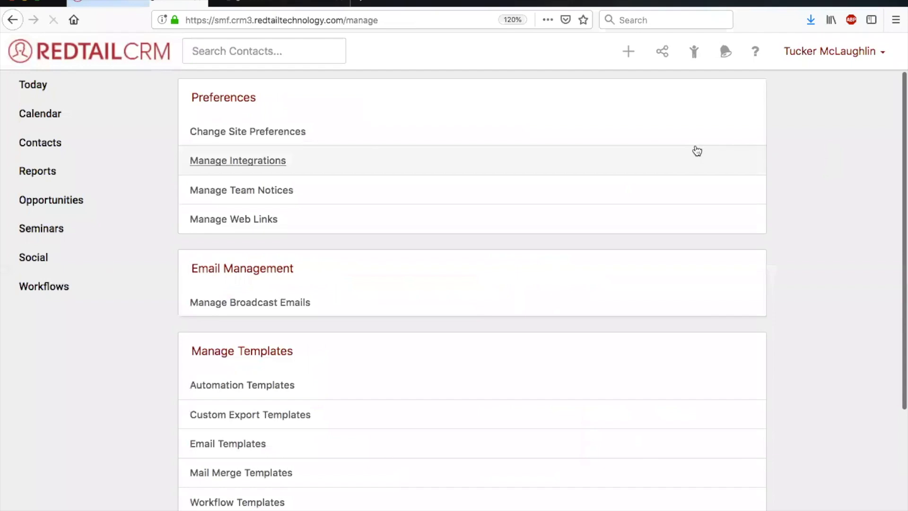
scroll(284, 133, "down", 2)
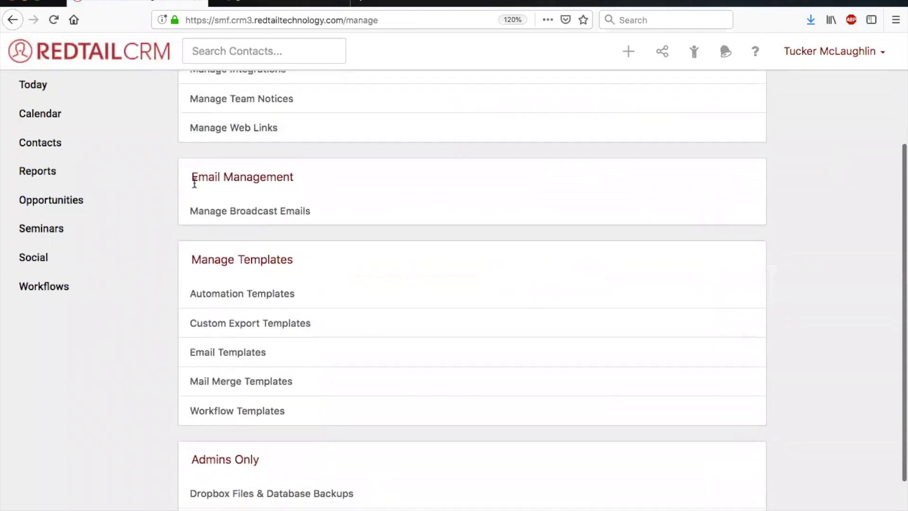
left_click_drag(191, 178, 297, 180)
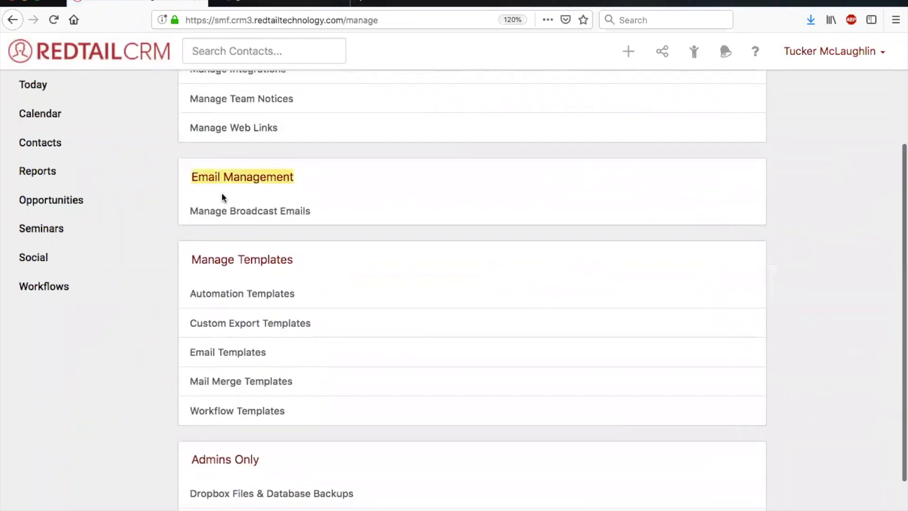
left_click(242, 212)
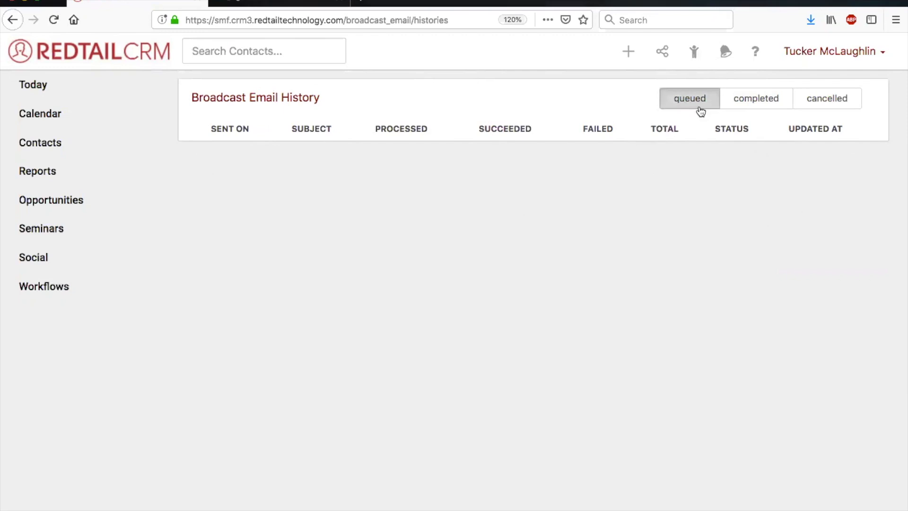
left_click(757, 106)
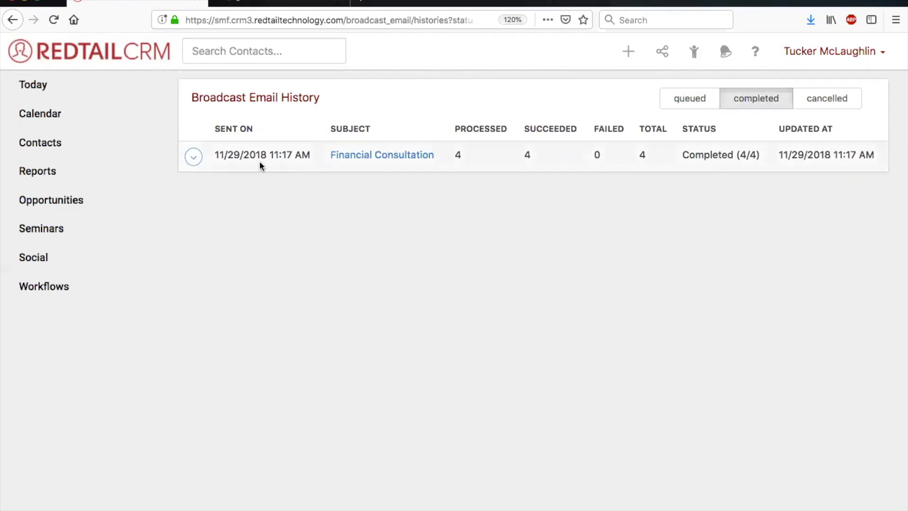
Open the "Financial Consultation" broadcast's details in a separate tab, review its message and processed contacts, and return to the history.
right_click(390, 156)
left_click(402, 157)
left_click(286, 3)
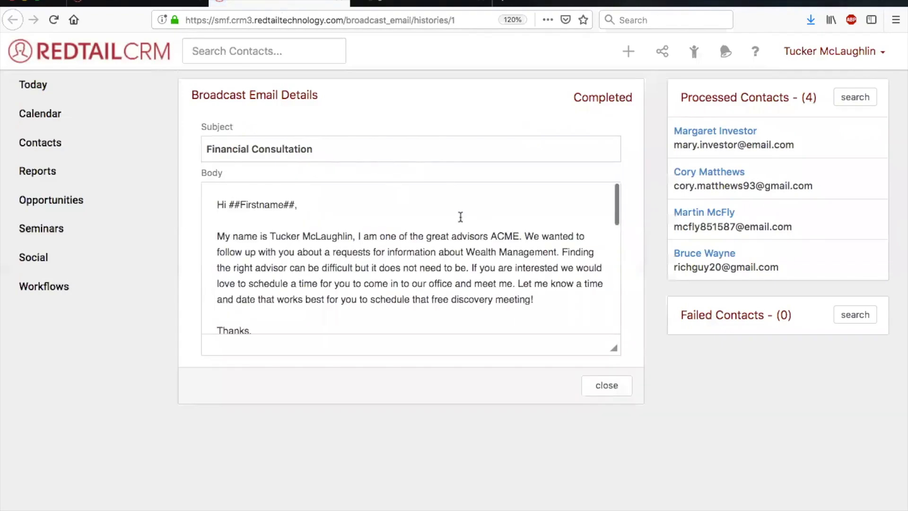
scroll(567, 236, "down", 5)
scroll(567, 237, "up", 5)
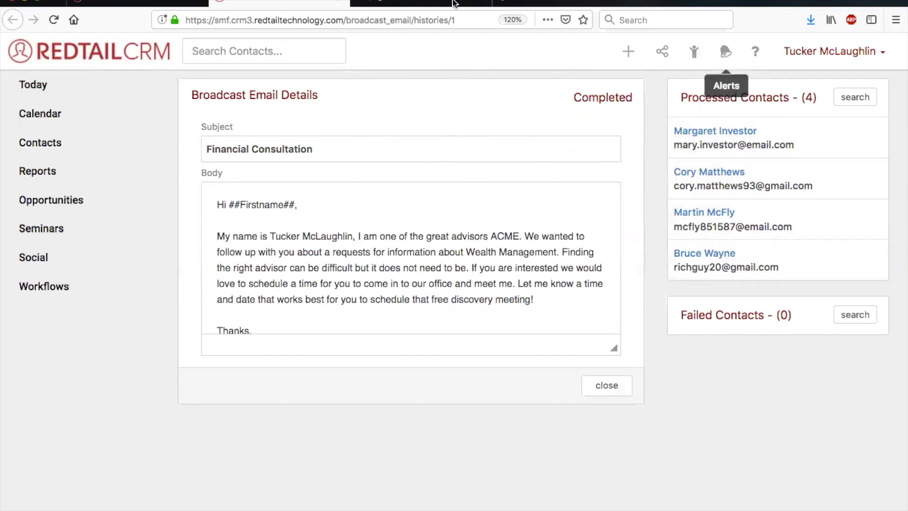
left_click(160, 2)
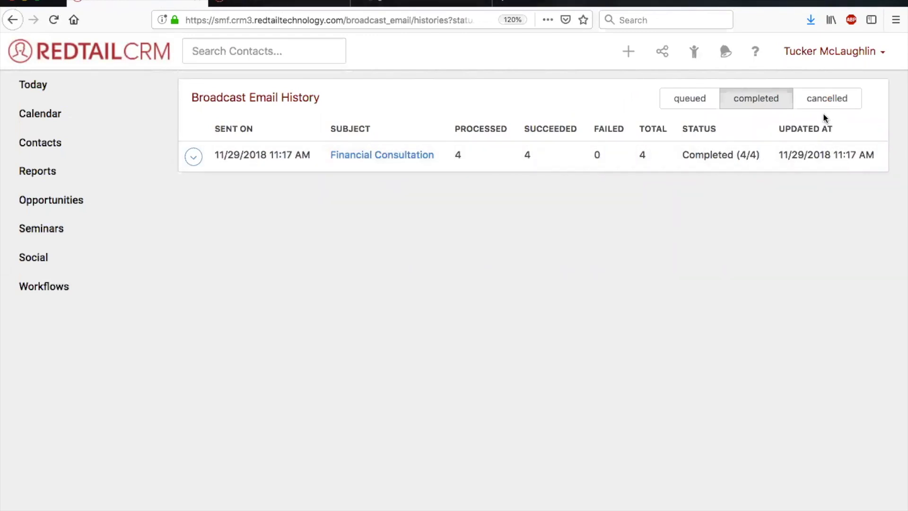
Check the queued, completed and cancelled broadcast lists and the actions available for the completed "Financial Consultation" broadcast.
left_click(677, 98)
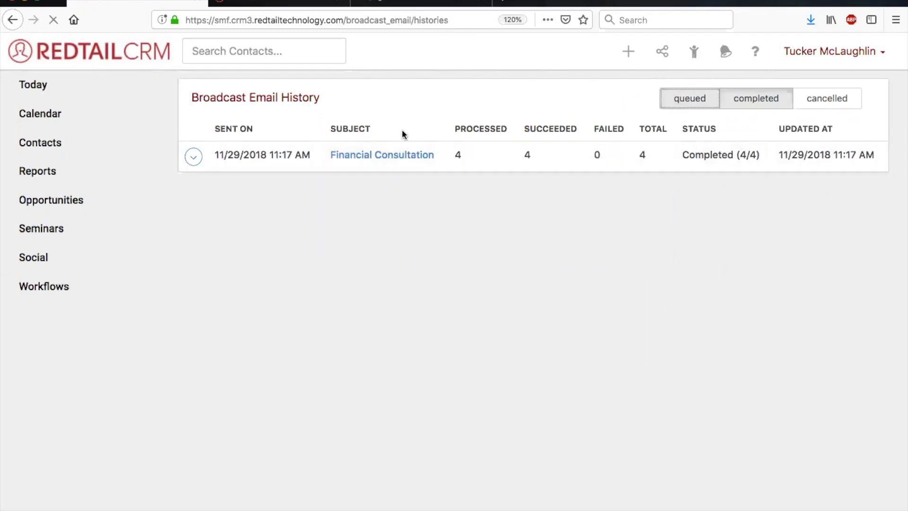
left_click(752, 112)
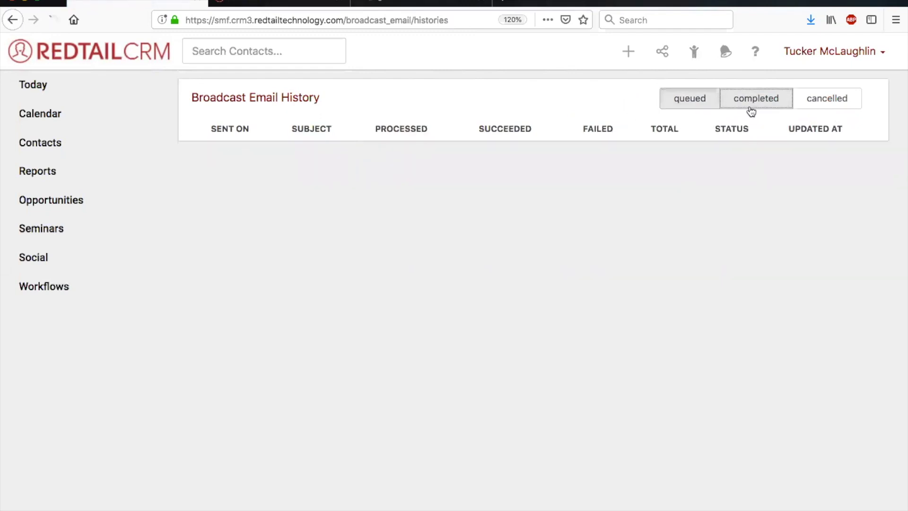
left_click(194, 156)
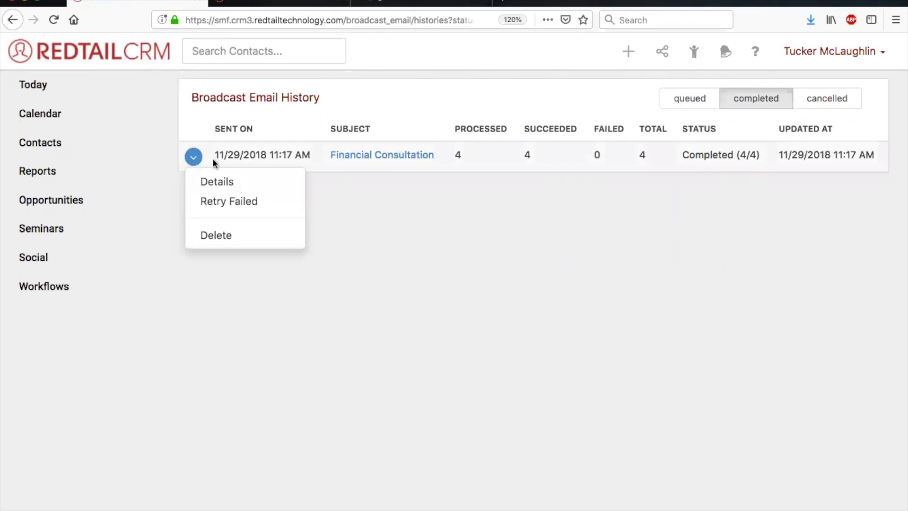
left_click(425, 259)
left_click(838, 98)
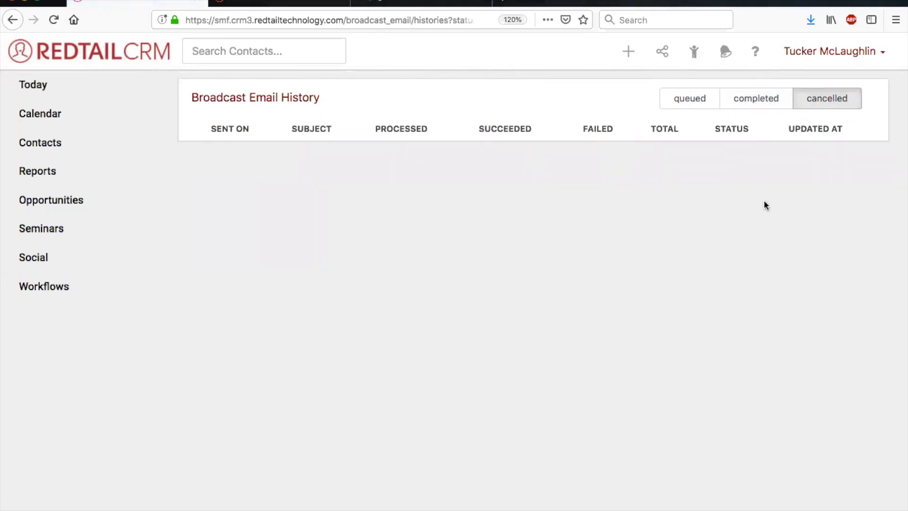
left_click(755, 108)
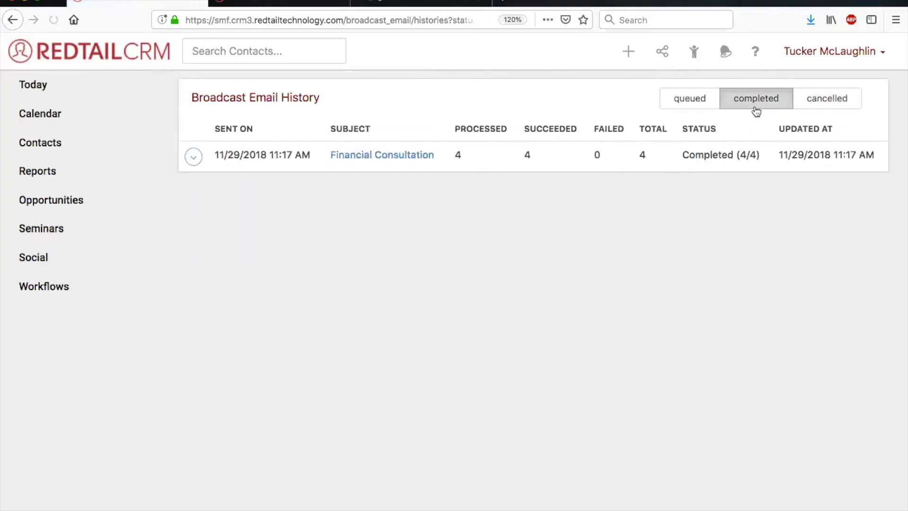
left_click(194, 158)
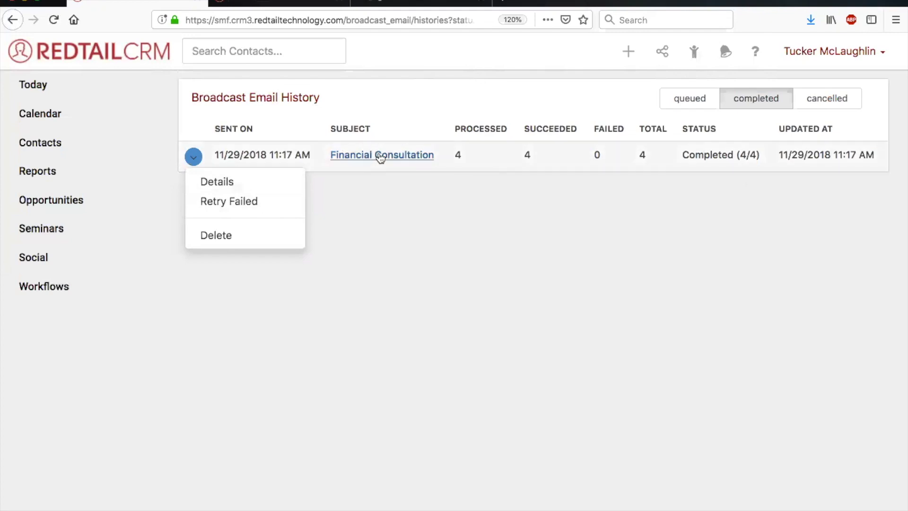
View the details of the completed "Financial Consultation" broadcast from its available actions, and open the account management page.
left_click(263, 183)
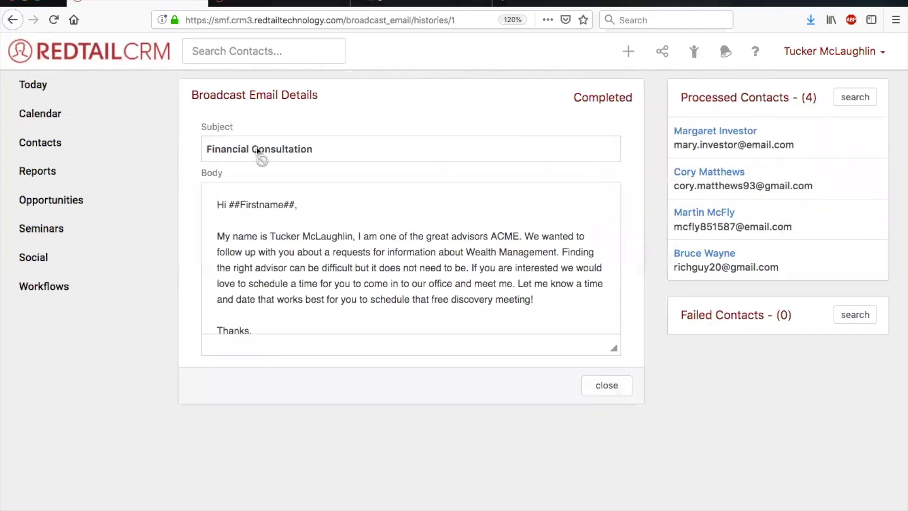
left_click(12, 20)
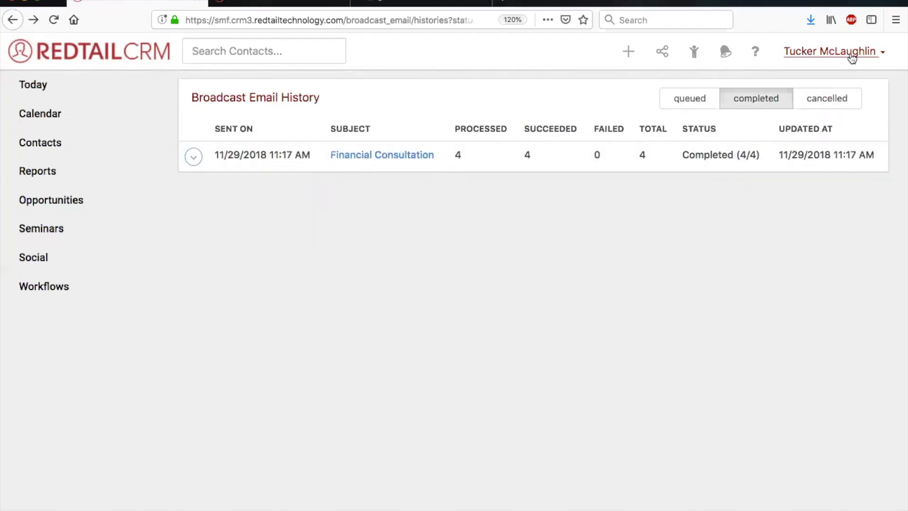
left_click(852, 58)
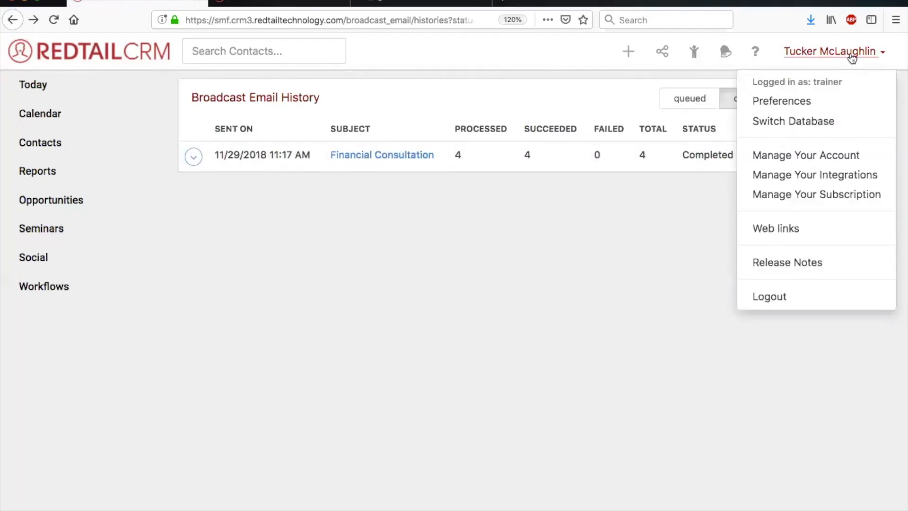
left_click(815, 156)
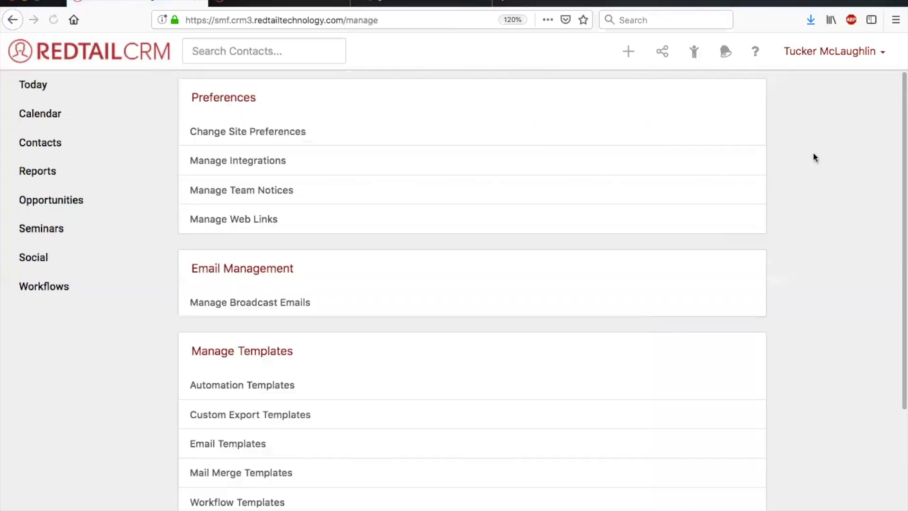
Open the recently viewed contact record of the Fantastic Four CEO, expand its additional sections, and view its Email History.
left_click(694, 52)
left_click(307, 218)
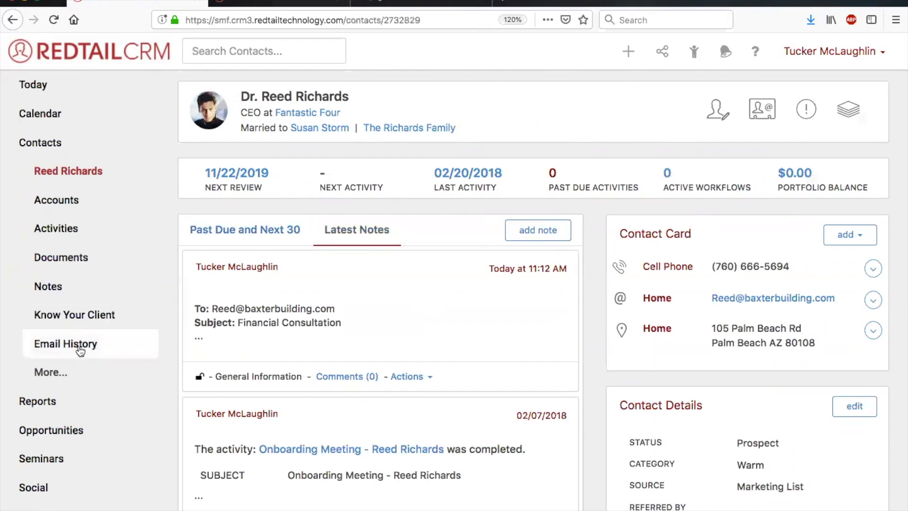
left_click(51, 372)
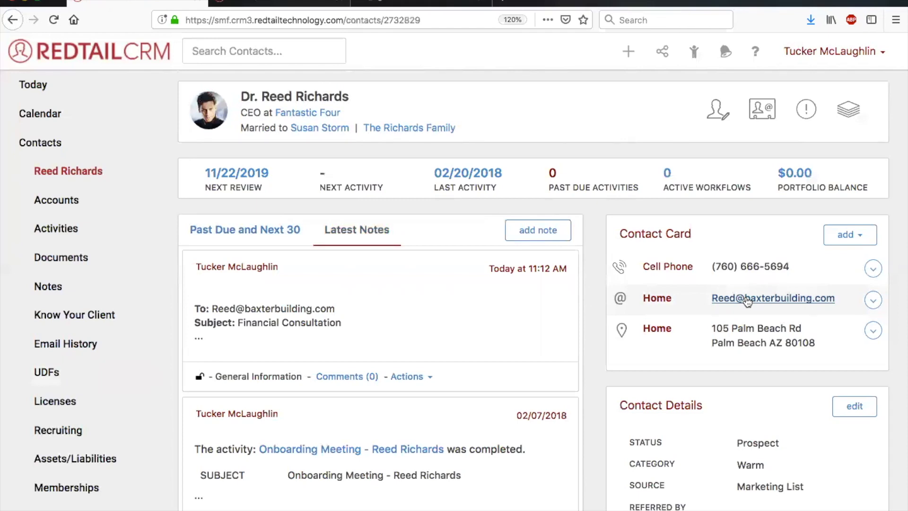
left_click(78, 355)
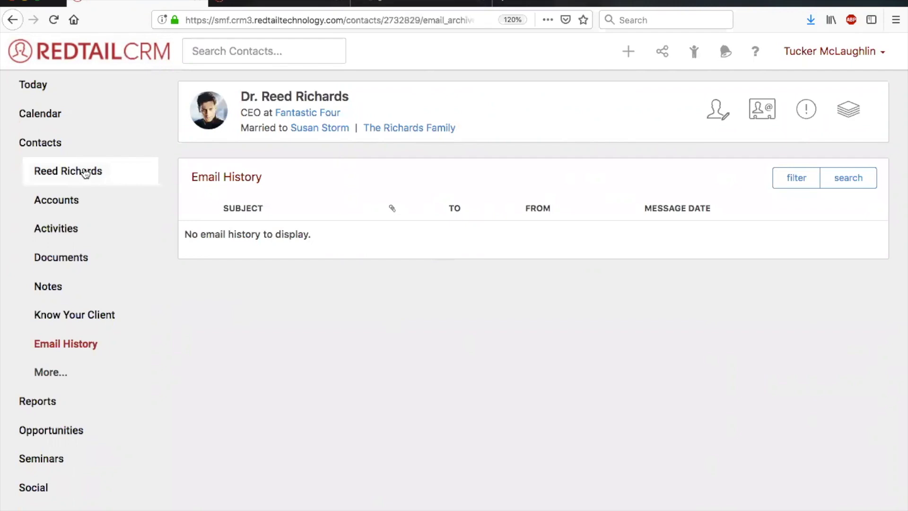
Return to the Today dashboard and open the Manage Your Account page from there.
left_click(39, 88)
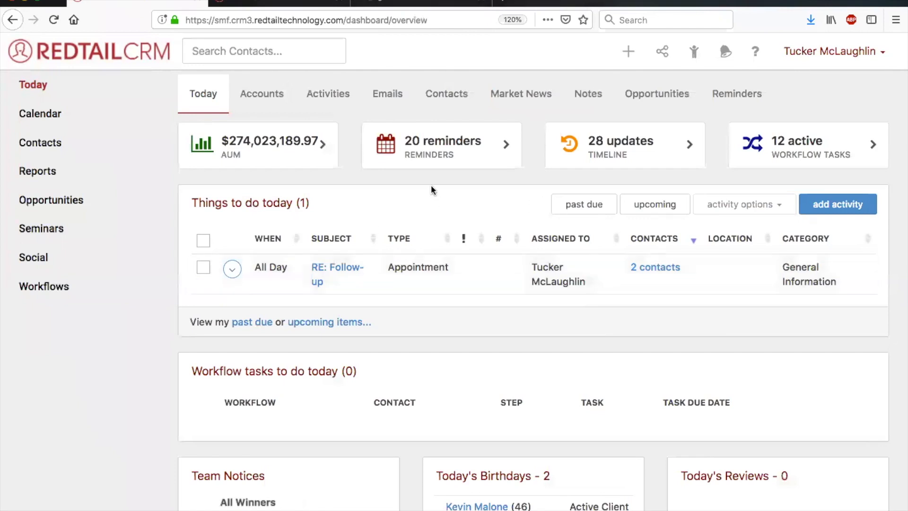
left_click(787, 51)
left_click(803, 156)
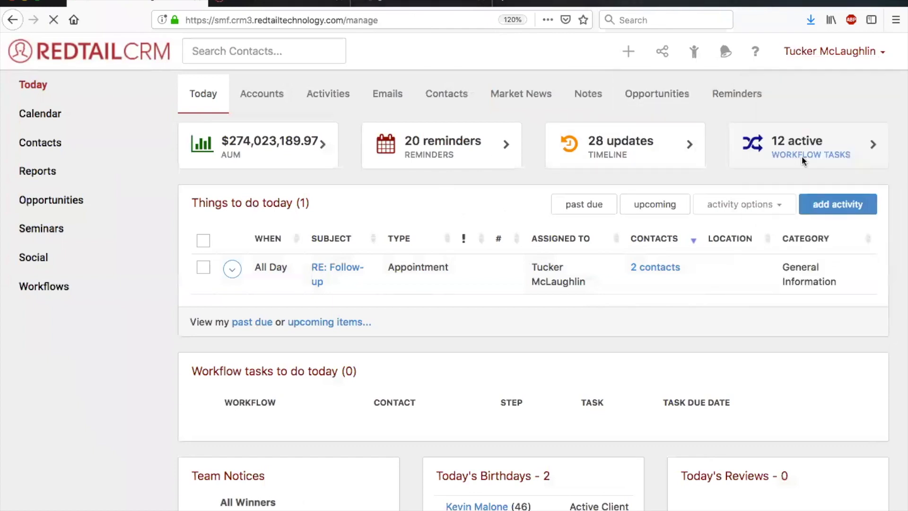